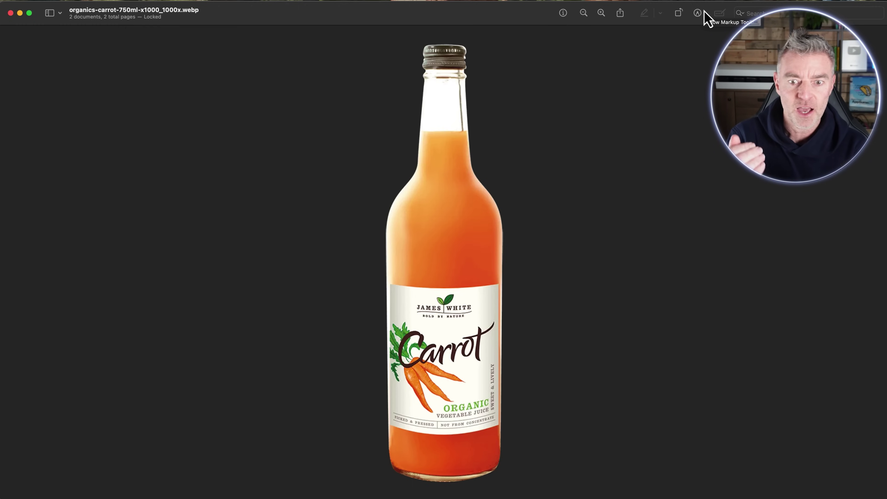
Advance Preview to photio_image (1).png, the bottle-on-table image.
{"action": "key", "text": "Down"}
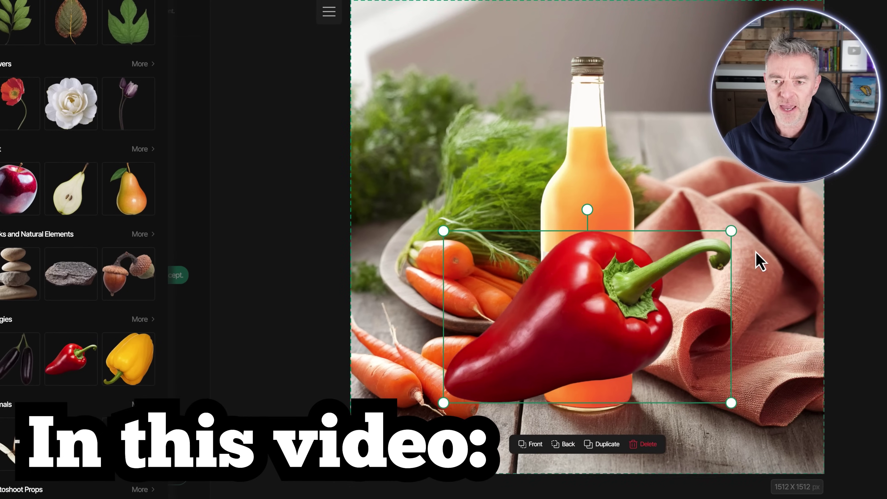
Rotate the red pepper prop and raise the image's contrast in the intro montage.
{"action": "left_click_drag", "start_coordinate": [586, 210], "coordinate": [548, 241]}
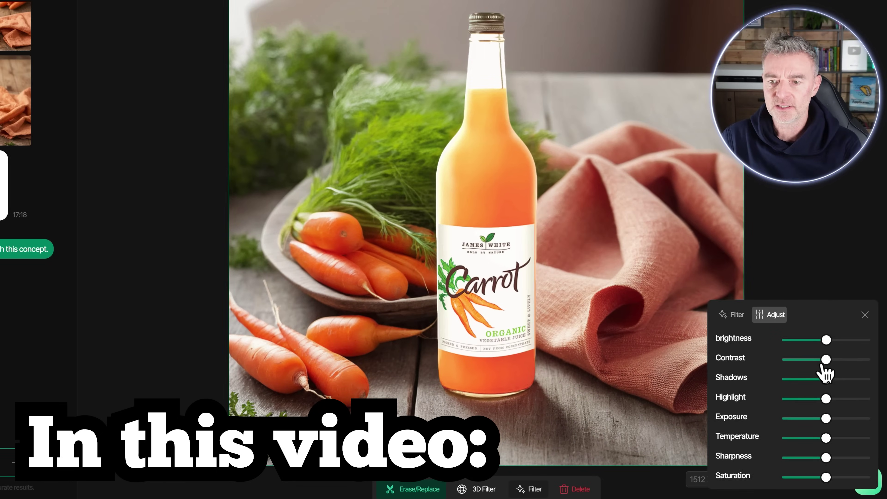
{"action": "mouse_move", "coordinate": [823, 359]}
{"action": "left_mouse_down"}
{"action": "mouse_move", "coordinate": [859, 359]}
{"action": "mouse_move", "coordinate": [822, 359]}
{"action": "left_mouse_up"}
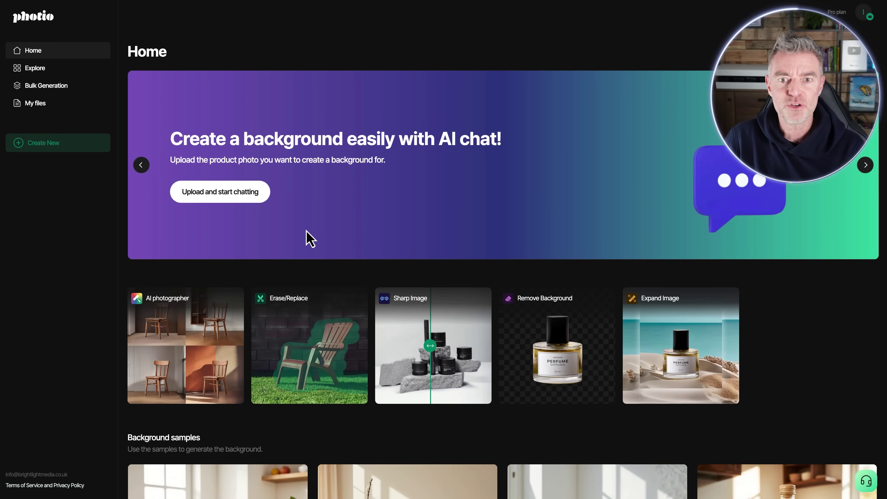
{"action": "scroll", "coordinate": [386, 224], "scroll_direction": "down", "scroll_amount": 1}
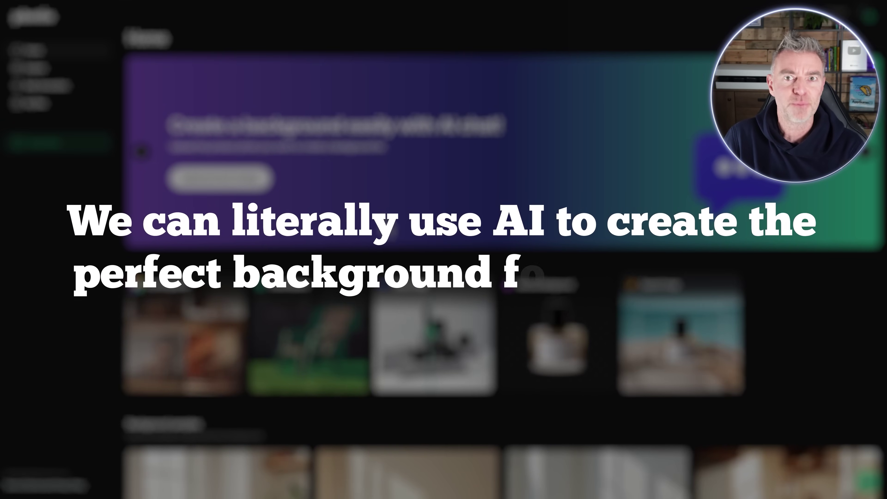
{"action": "scroll", "coordinate": [384, 225], "scroll_direction": "down", "scroll_amount": 3}
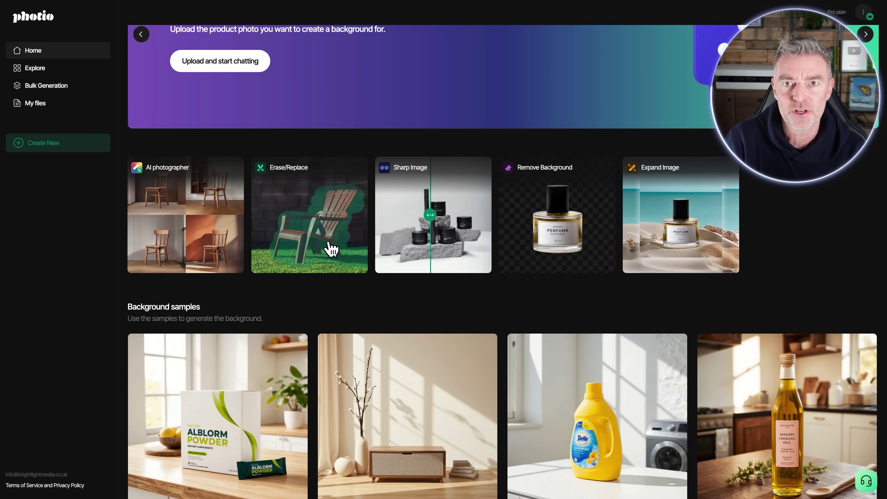
{"action": "scroll", "coordinate": [291, 340], "scroll_direction": "down", "scroll_amount": 3}
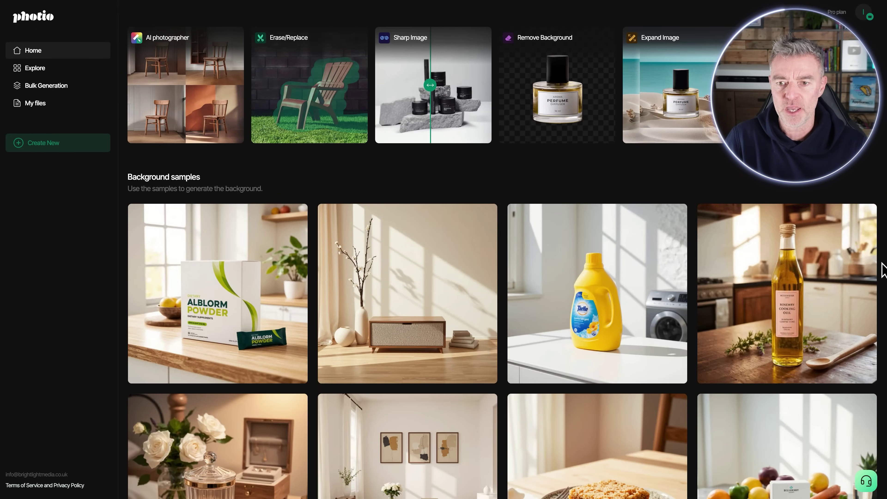
{"action": "scroll", "coordinate": [878, 257], "scroll_direction": "down", "scroll_amount": 3}
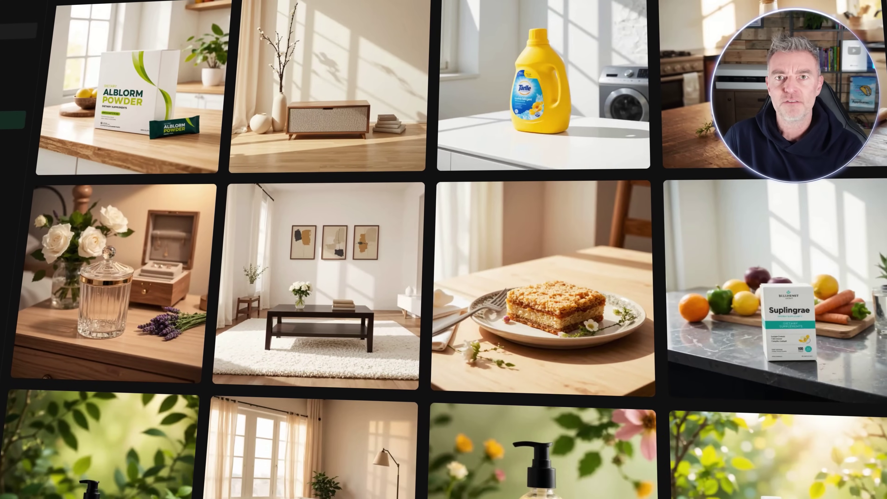
{"action": "scroll", "coordinate": [444, 249], "scroll_direction": "down", "scroll_amount": 1}
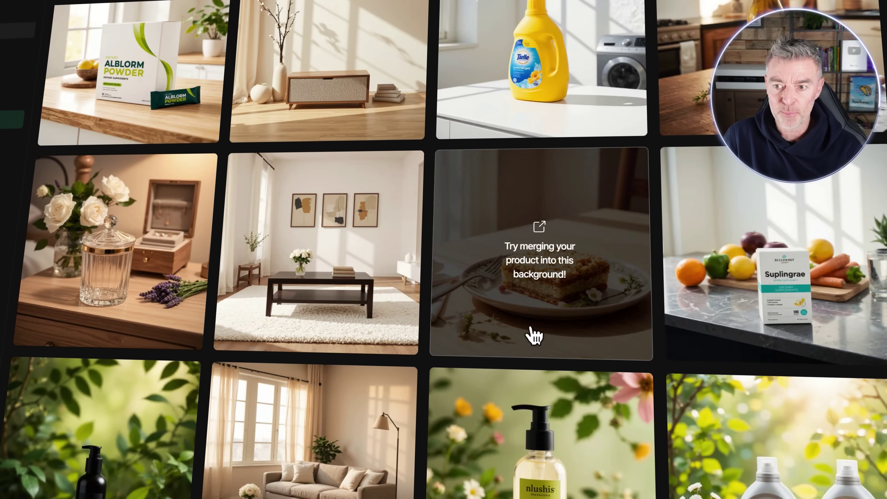
{"action": "mouse_move", "coordinate": [593, 381]}
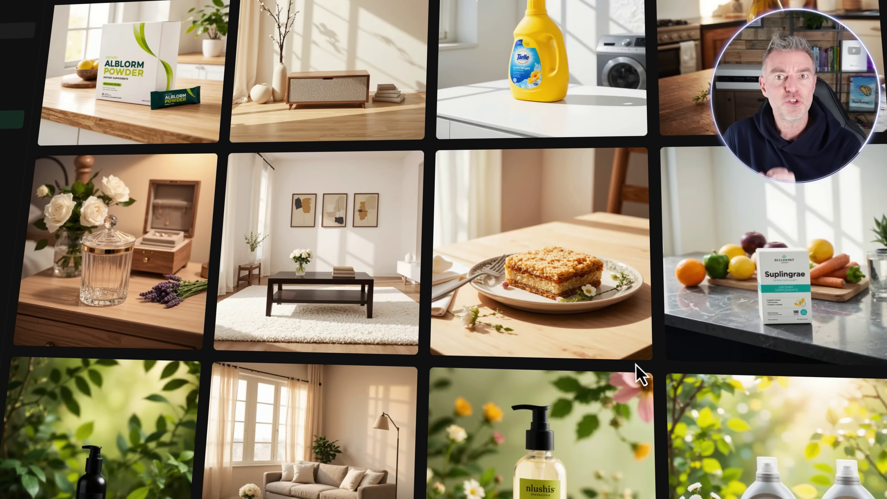
{"action": "scroll", "coordinate": [635, 365], "scroll_direction": "down", "scroll_amount": 5}
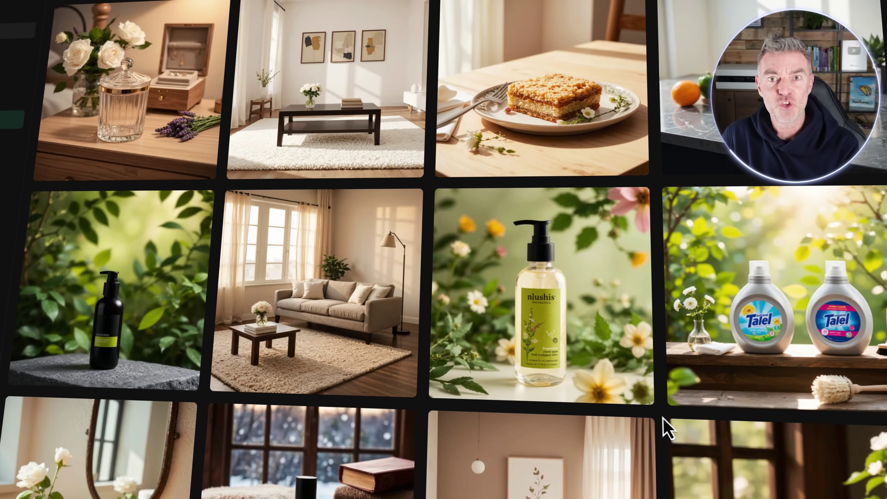
{"action": "scroll", "coordinate": [663, 418], "scroll_direction": "down", "scroll_amount": 10}
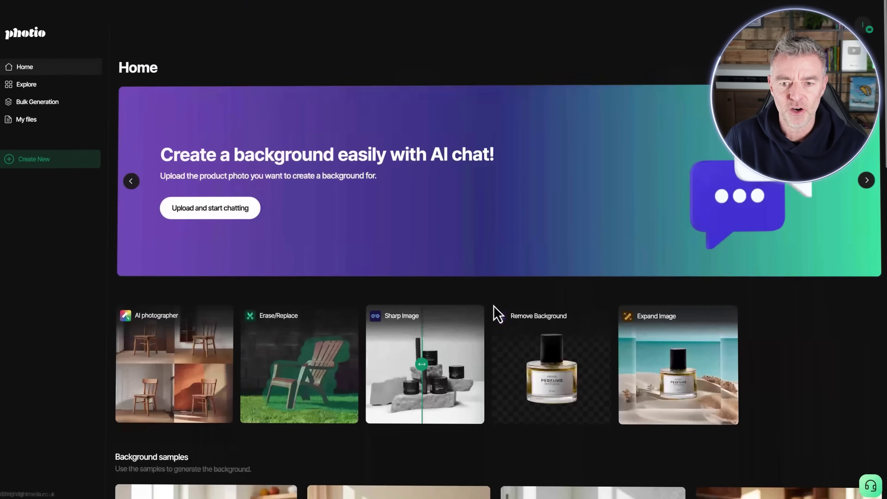
{"action": "scroll", "coordinate": [500, 311], "scroll_direction": "down", "scroll_amount": 6}
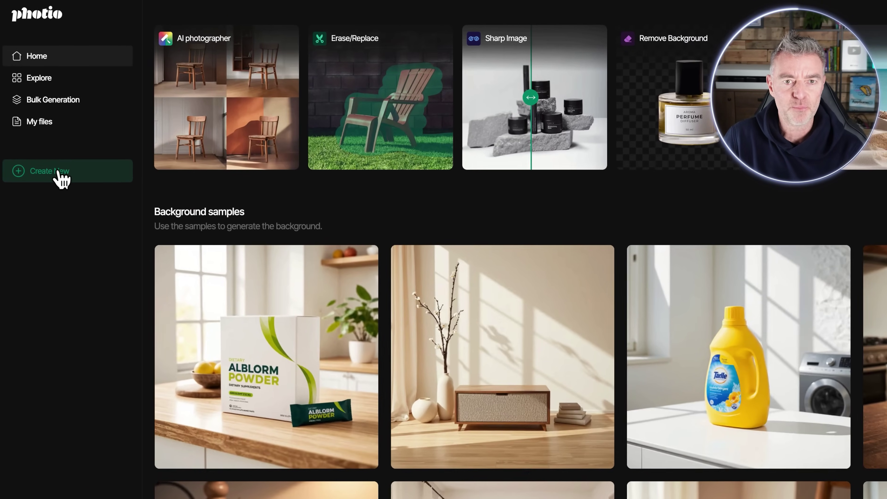
Start a new project from the carrot juice bottle photo under Recently Used.
{"action": "left_click", "coordinate": [53, 144]}
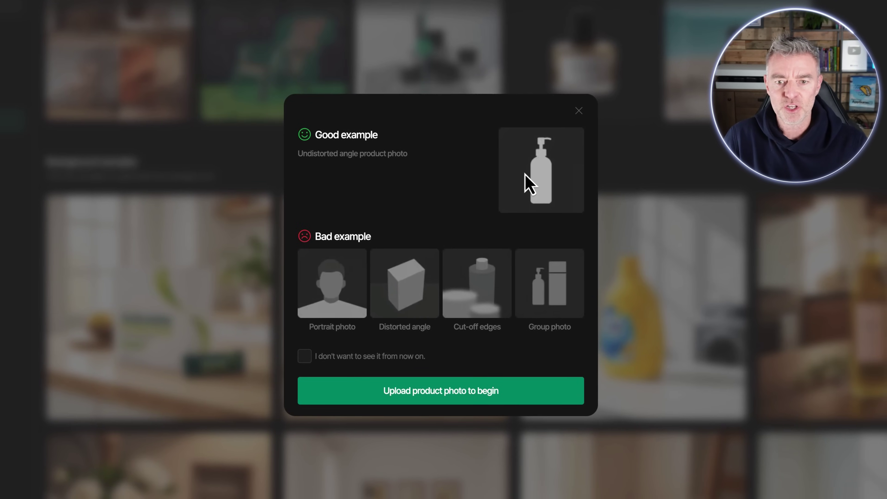
{"action": "left_click", "coordinate": [423, 393]}
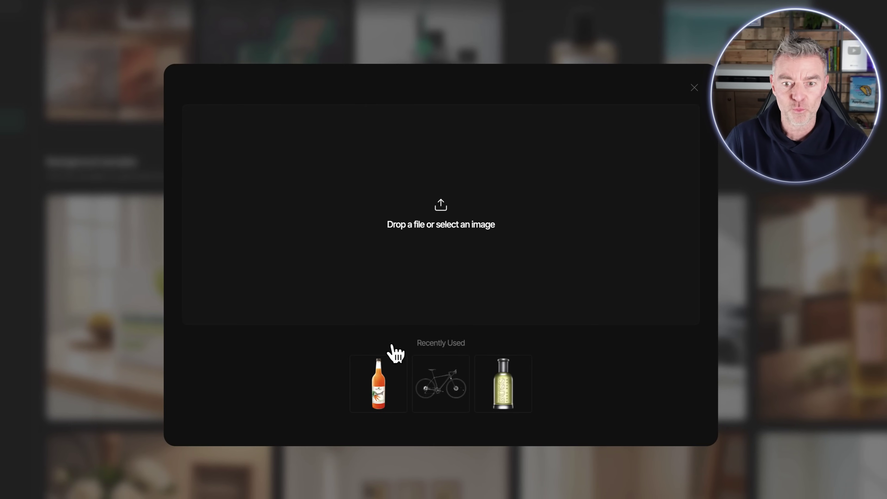
{"action": "left_click", "coordinate": [379, 392]}
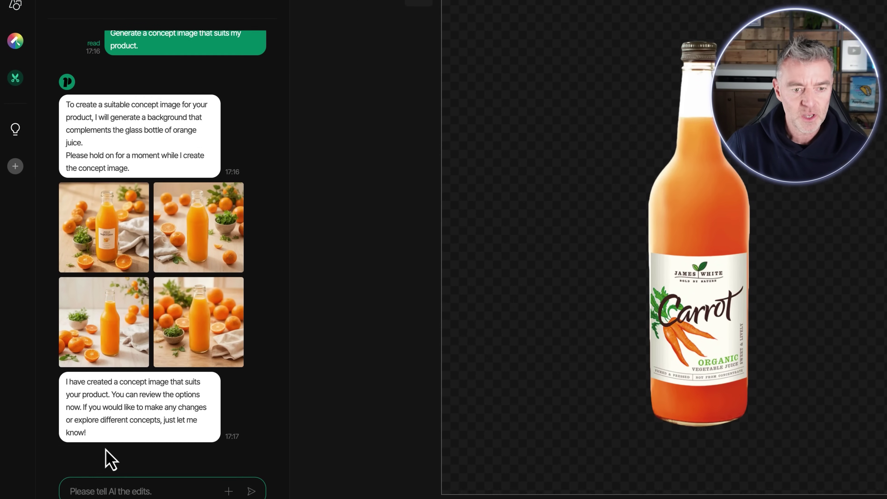
Tell the AI chat 'Actually it is carrot juice', then answer 'yes' for new concepts.
{"action": "left_click", "coordinate": [112, 466]}
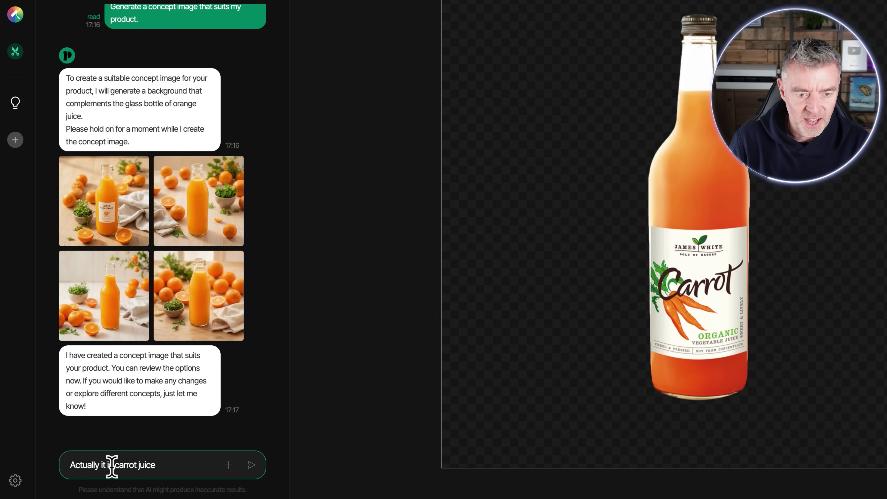
{"action": "key", "text": "Return"}
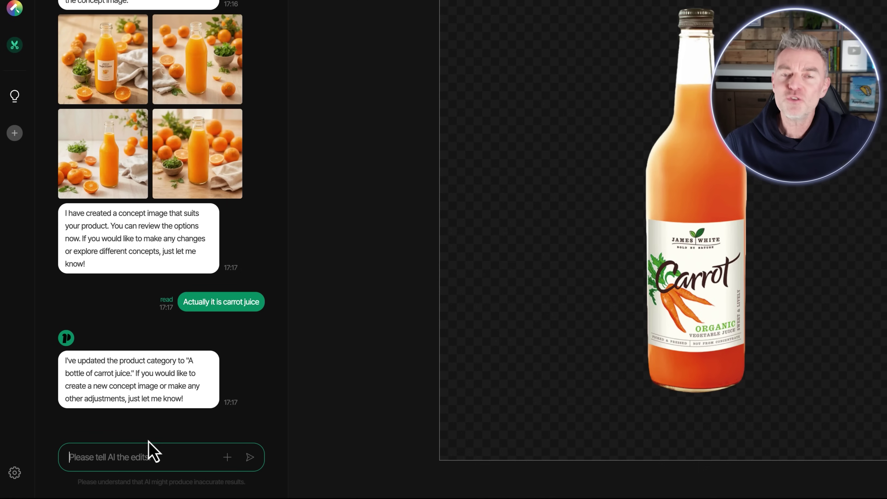
{"action": "type", "text": "y"}
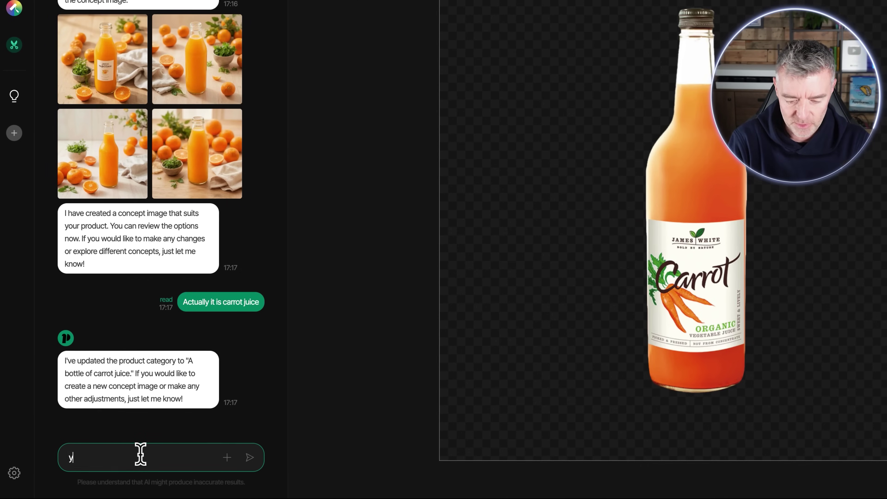
{"action": "type", "text": "es"}
{"action": "key", "text": "Return"}
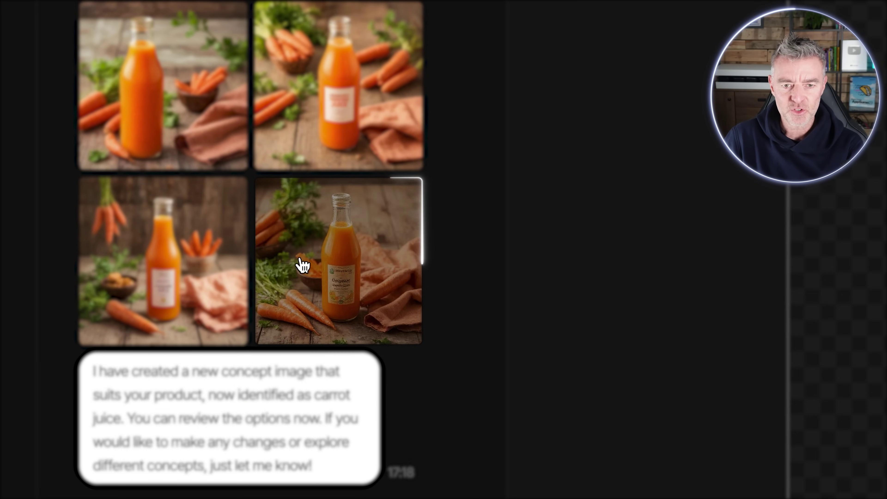
Generate a background from the bottom-right carrot concept and apply it to the canvas.
{"action": "left_click", "coordinate": [343, 278]}
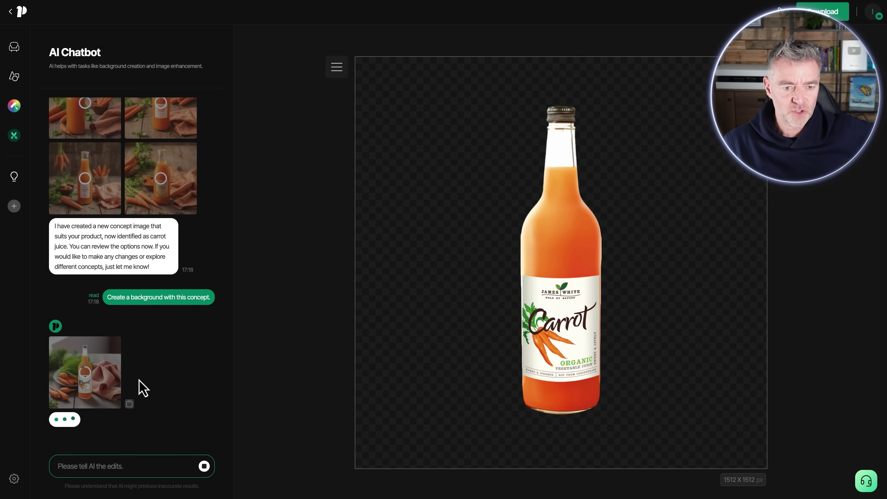
{"action": "left_click", "coordinate": [84, 383]}
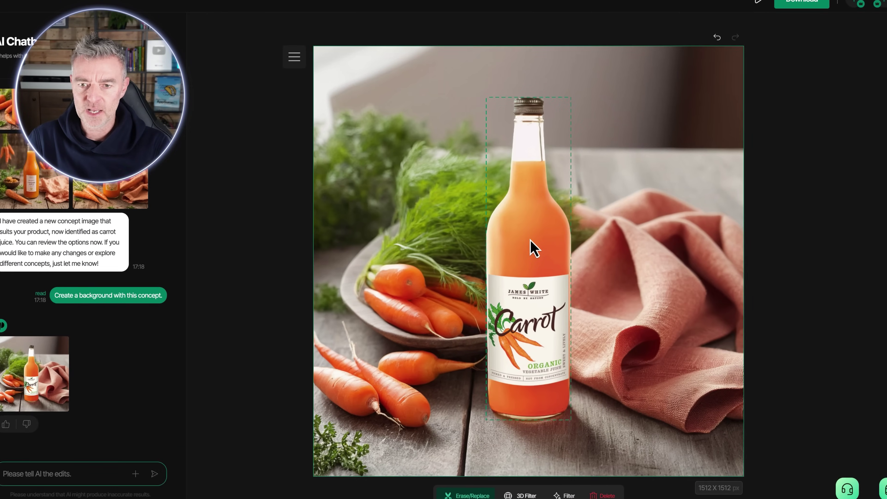
Select the bottle, leave Retouch unchanged, and bring up its Filter presets.
{"action": "left_click", "coordinate": [562, 248]}
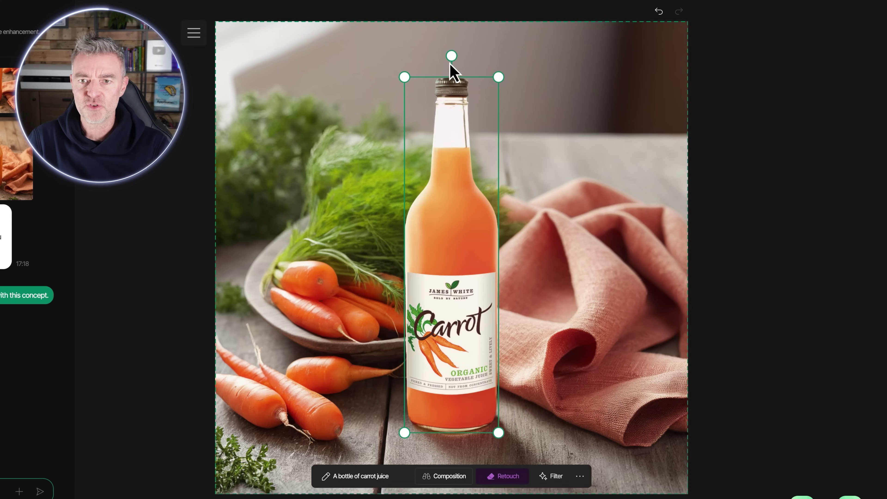
{"action": "left_click", "coordinate": [509, 477]}
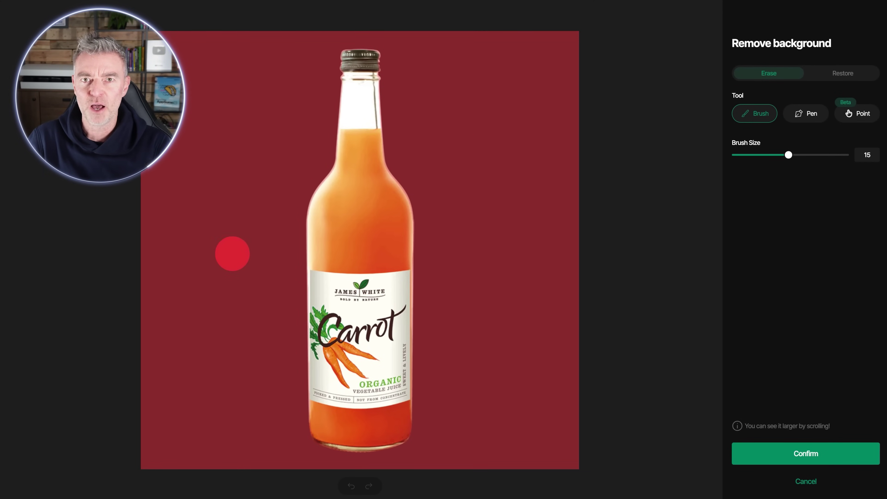
{"action": "left_click", "coordinate": [824, 481]}
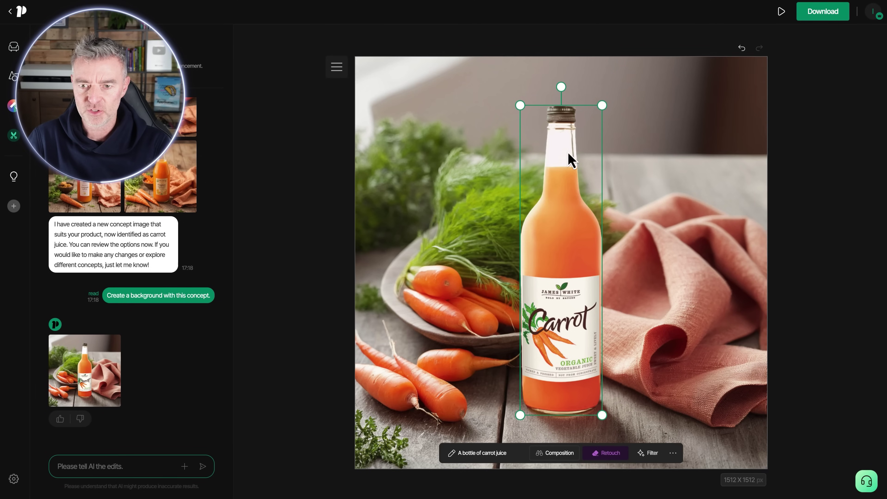
{"action": "left_click", "coordinate": [655, 452]}
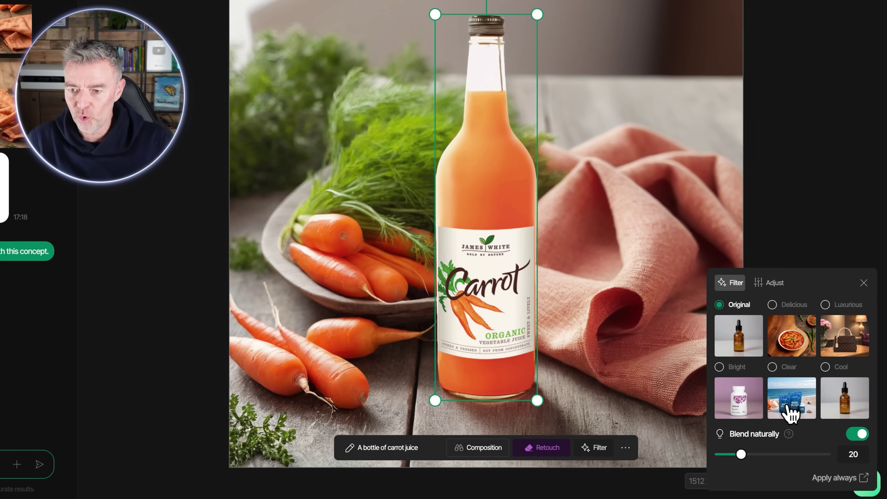
Try Delicious, Luxurious, Clear and Bright filters on the bottle, lowering Blend naturally to 8.
{"action": "left_click", "coordinate": [788, 345]}
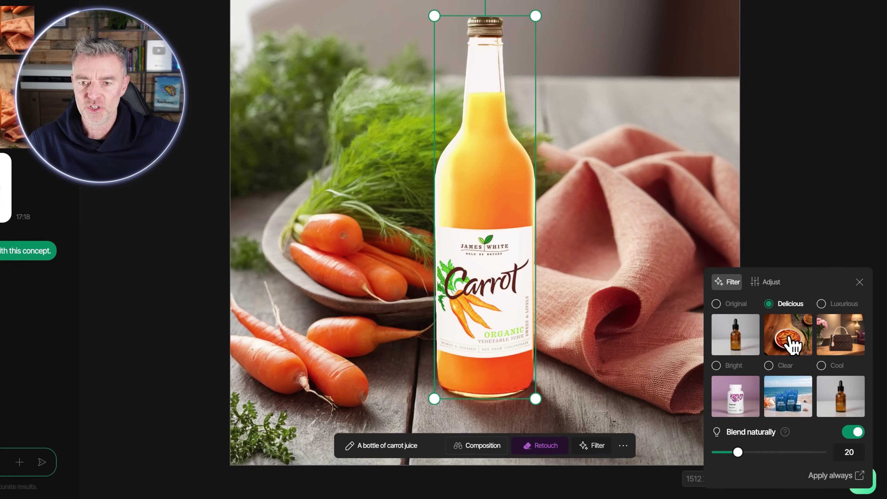
{"action": "left_click", "coordinate": [845, 351]}
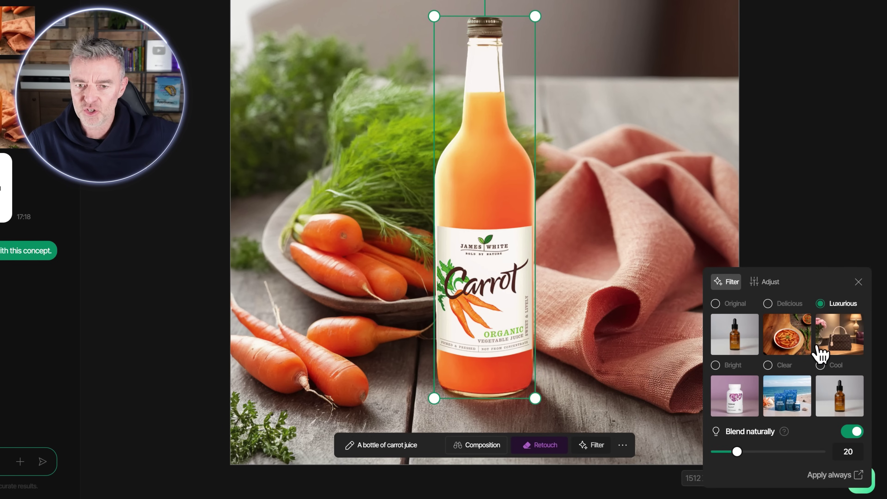
{"action": "left_click", "coordinate": [792, 407]}
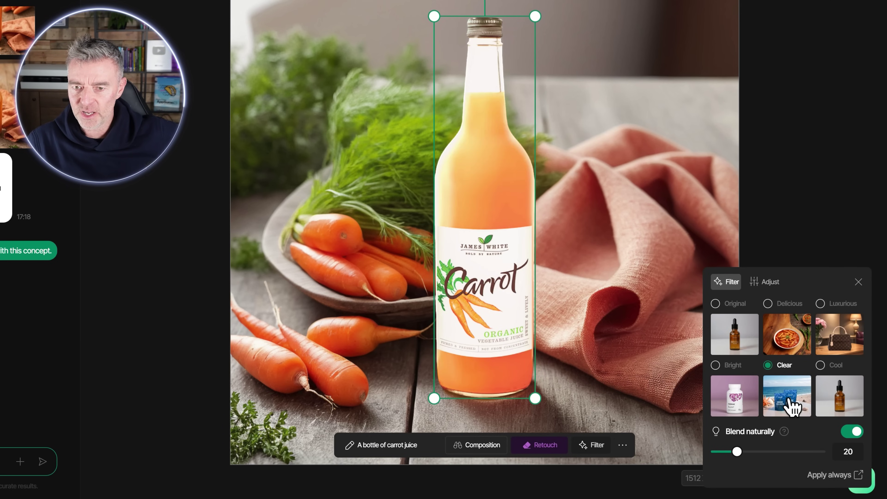
{"action": "left_click", "coordinate": [846, 407]}
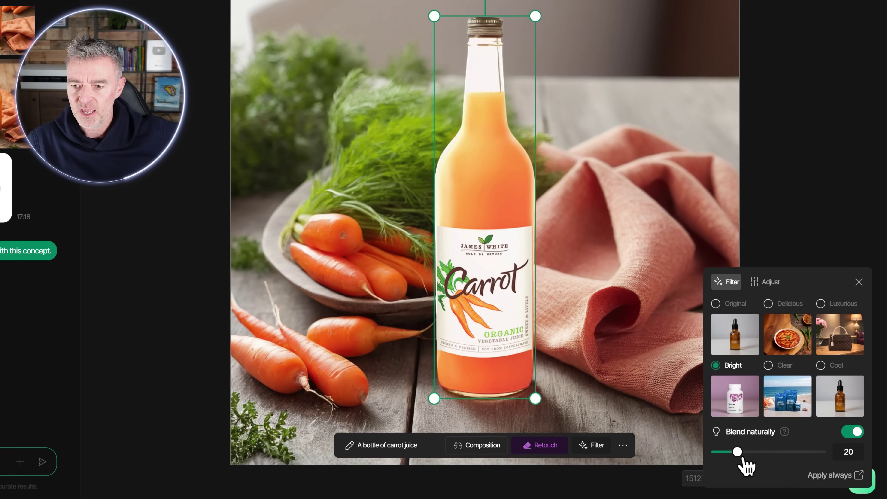
{"action": "mouse_move", "coordinate": [785, 436]}
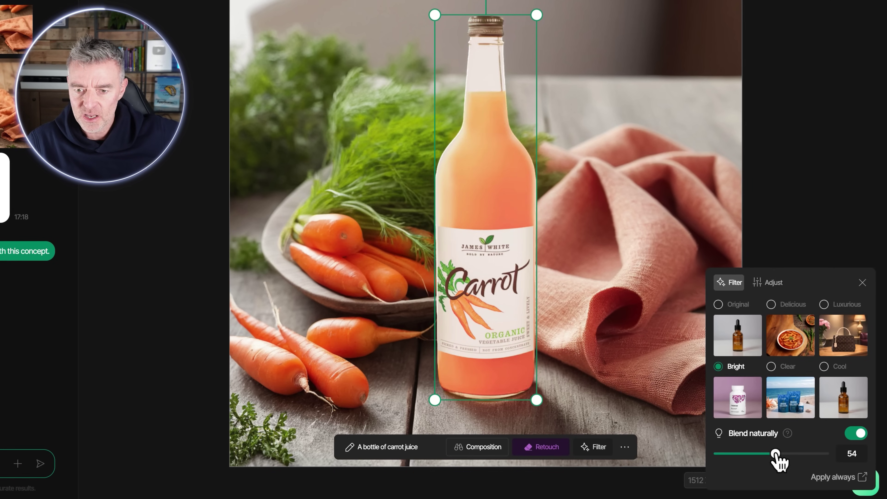
{"action": "left_click_drag", "start_coordinate": [775, 456], "coordinate": [740, 455]}
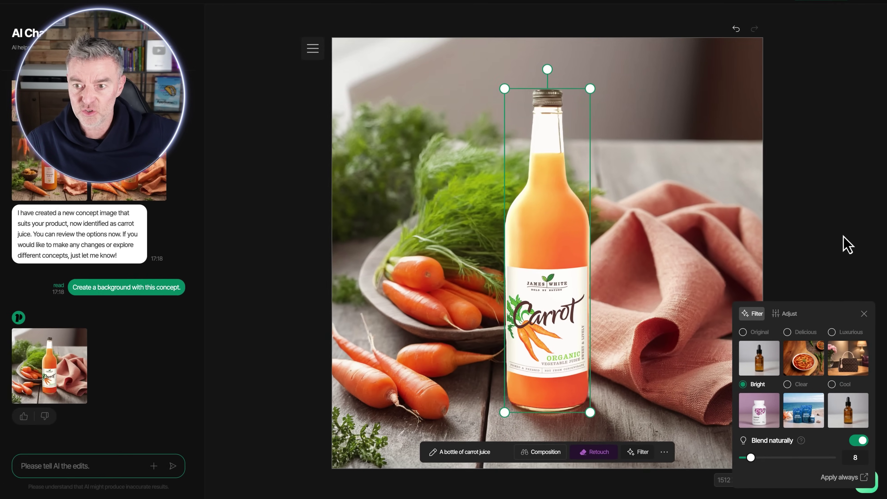
{"action": "left_click", "coordinate": [843, 201]}
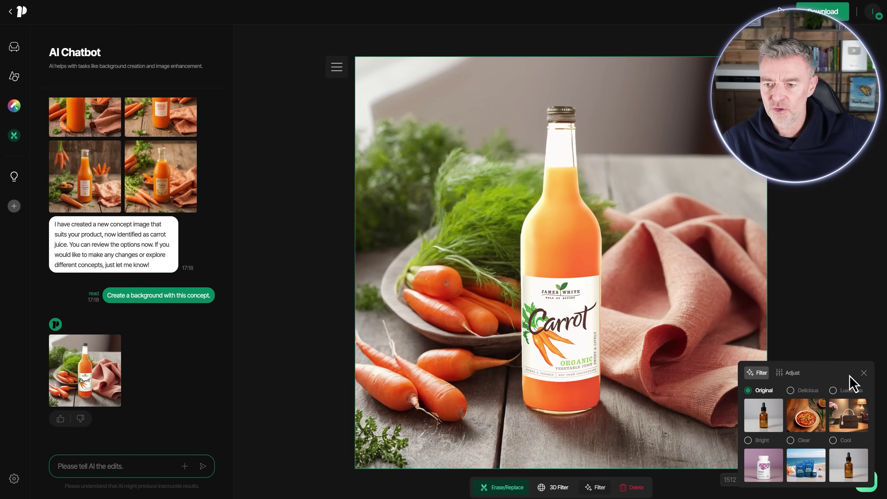
Slightly adjust the photo's Contrast and Exposure, then review the 1:1 1512 x 1512 size options.
{"action": "left_click", "coordinate": [788, 372]}
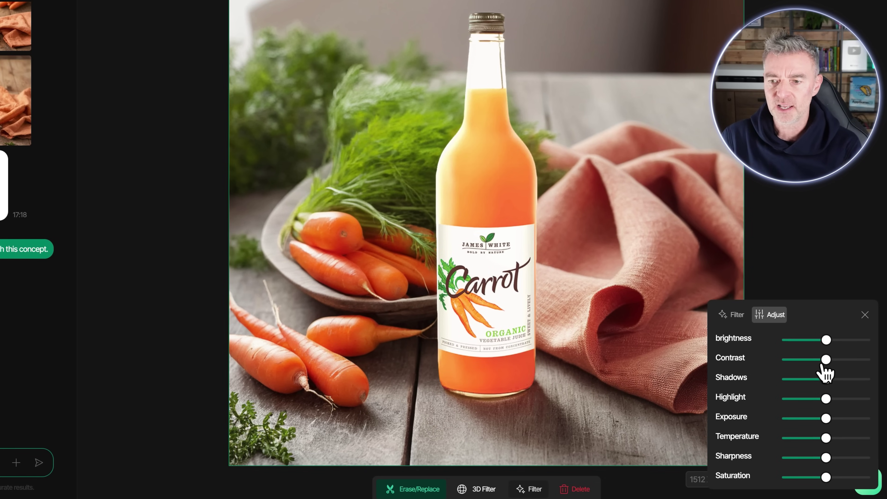
{"action": "mouse_move", "coordinate": [827, 359]}
{"action": "left_mouse_down"}
{"action": "mouse_move", "coordinate": [861, 362]}
{"action": "mouse_move", "coordinate": [826, 365]}
{"action": "left_mouse_up"}
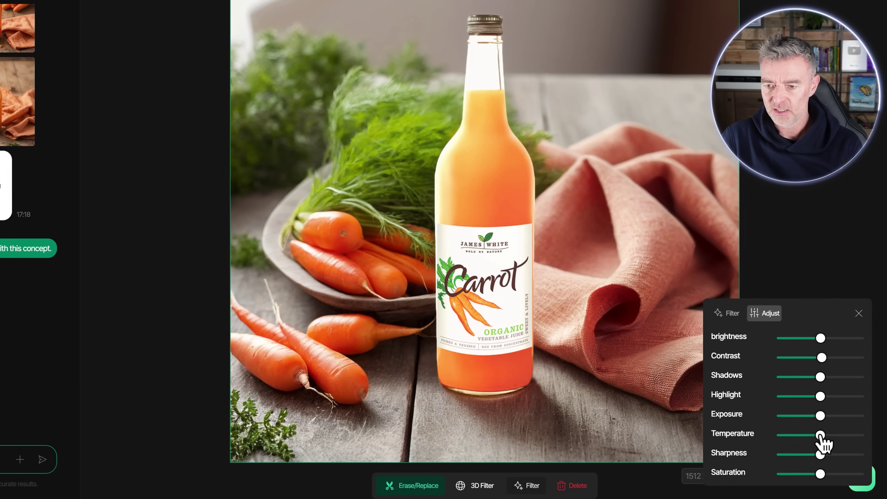
{"action": "mouse_move", "coordinate": [820, 416]}
{"action": "left_mouse_down"}
{"action": "mouse_move", "coordinate": [851, 417]}
{"action": "mouse_move", "coordinate": [823, 416]}
{"action": "left_mouse_up"}
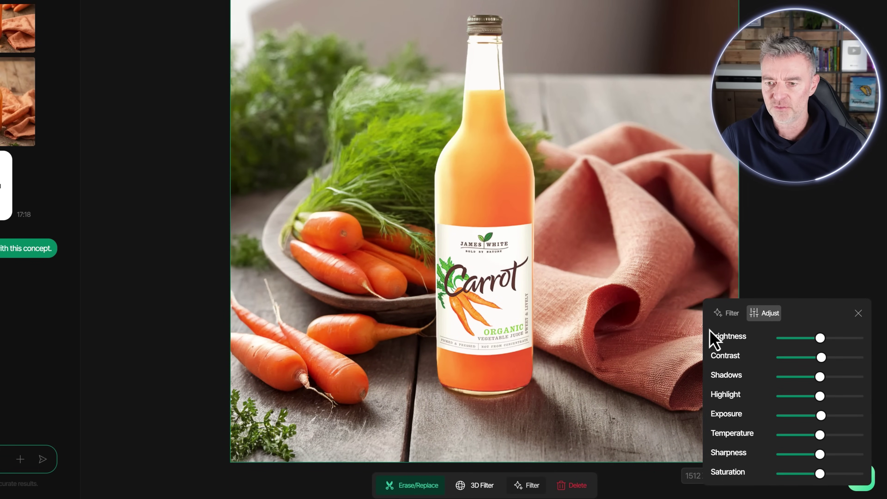
{"action": "left_click", "coordinate": [858, 313]}
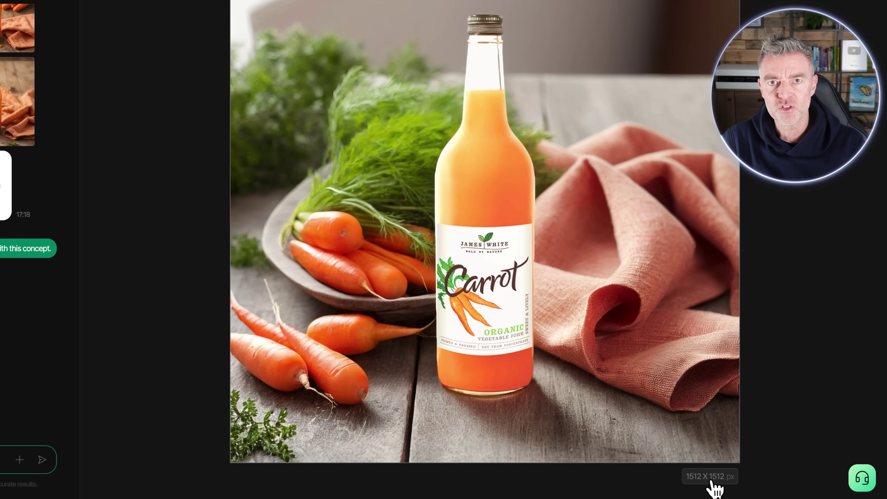
{"action": "left_click", "coordinate": [714, 487]}
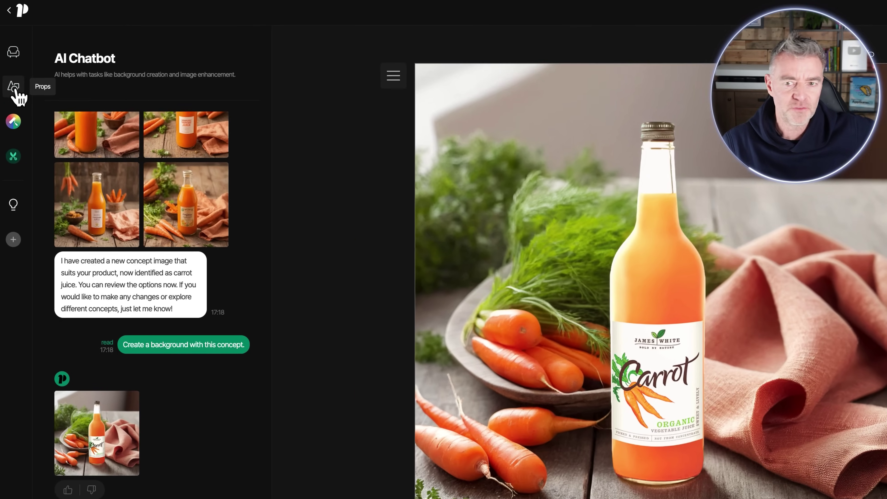
Open the Props library and scroll to the Veggies category.
{"action": "left_click", "coordinate": [13, 79]}
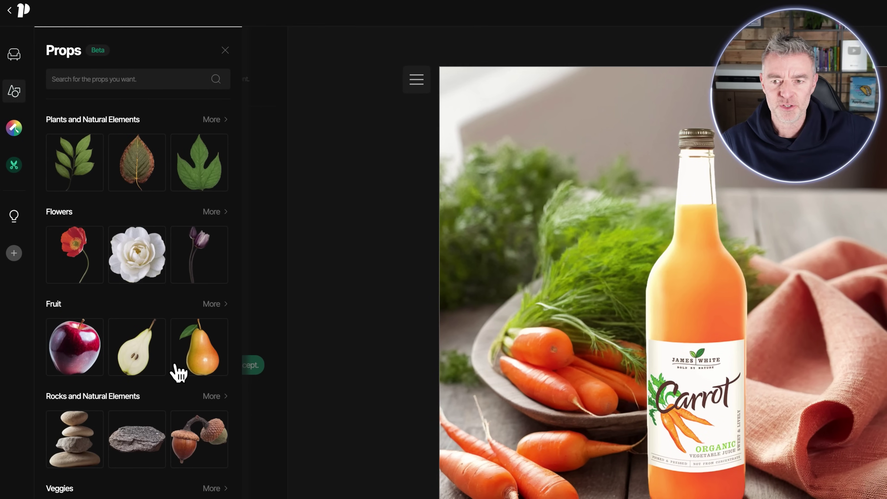
{"action": "scroll", "coordinate": [178, 372], "scroll_direction": "down", "scroll_amount": 3}
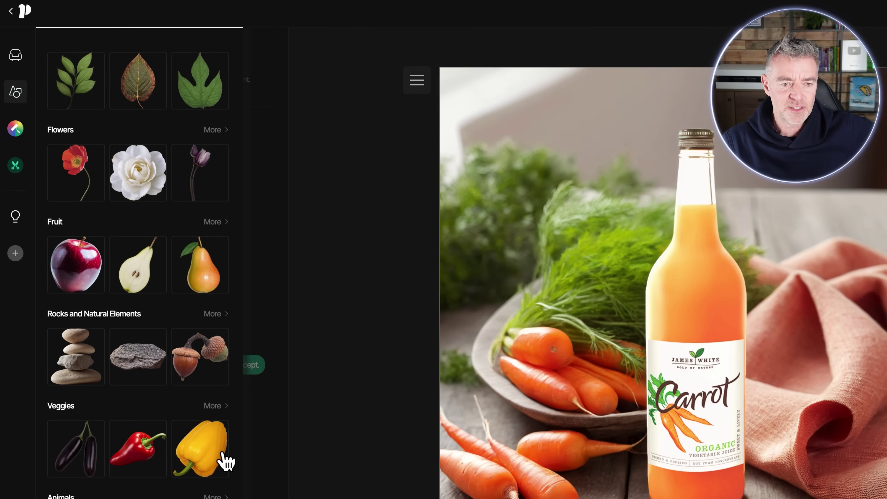
{"action": "scroll", "coordinate": [224, 461], "scroll_direction": "down", "scroll_amount": 2}
{"action": "scroll", "coordinate": [223, 462], "scroll_direction": "up", "scroll_amount": 5}
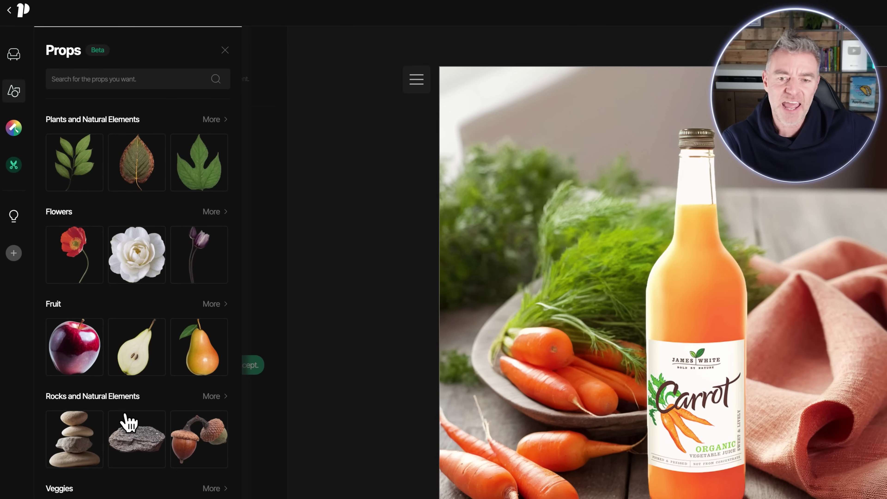
{"action": "scroll", "coordinate": [128, 423], "scroll_direction": "down", "scroll_amount": 2}
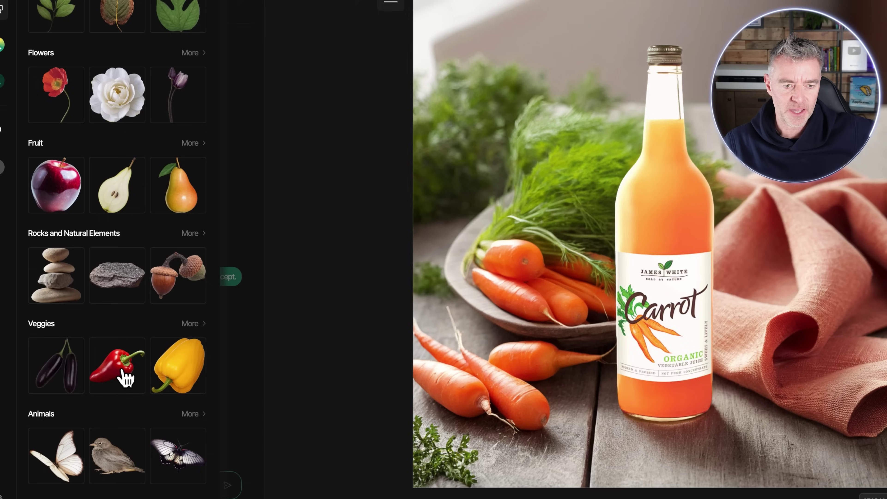
Add the red pepper, shrink and tilt it, and place it in the bottom-right corner.
{"action": "left_click", "coordinate": [144, 380]}
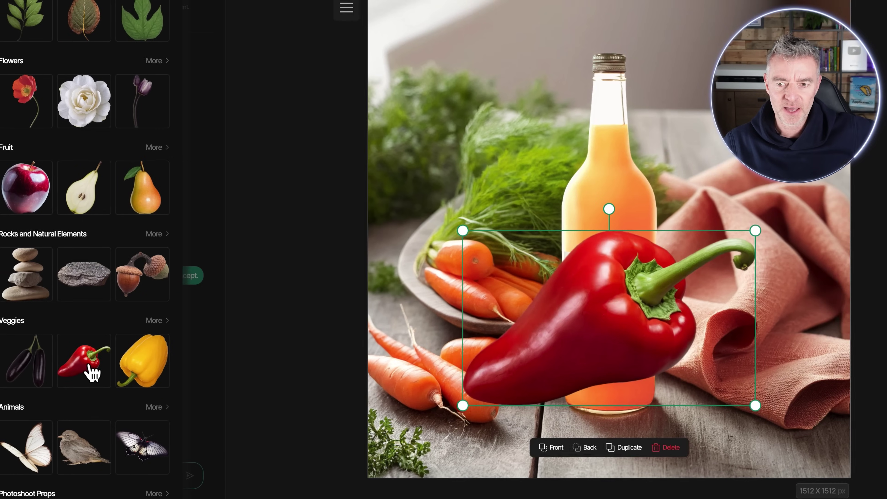
{"action": "left_click_drag", "start_coordinate": [730, 230], "coordinate": [696, 250]}
{"action": "left_click_drag", "start_coordinate": [570, 230], "coordinate": [549, 241]}
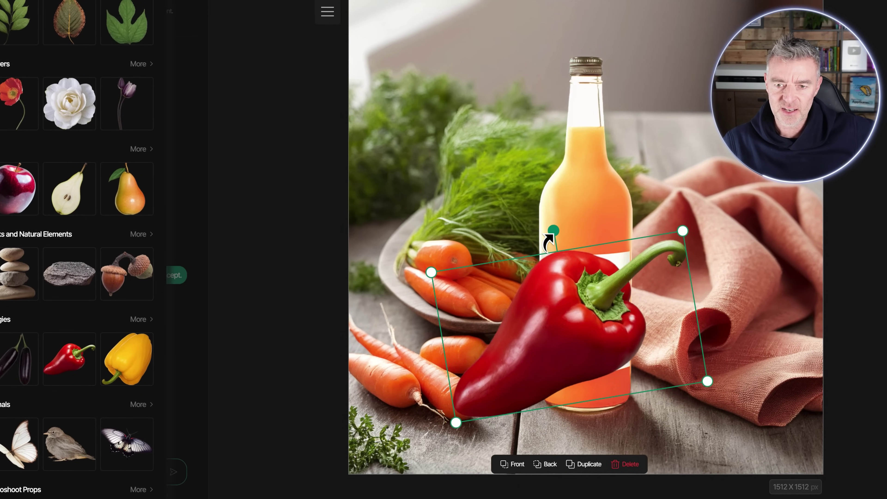
{"action": "left_click_drag", "start_coordinate": [569, 301], "coordinate": [781, 383]}
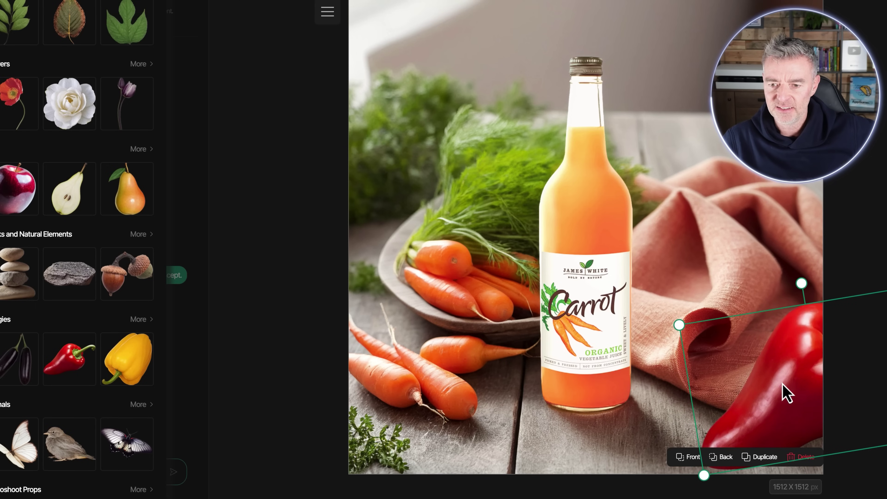
{"action": "left_click_drag", "start_coordinate": [801, 283], "coordinate": [784, 312]}
{"action": "left_click_drag", "start_coordinate": [790, 407], "coordinate": [778, 412]}
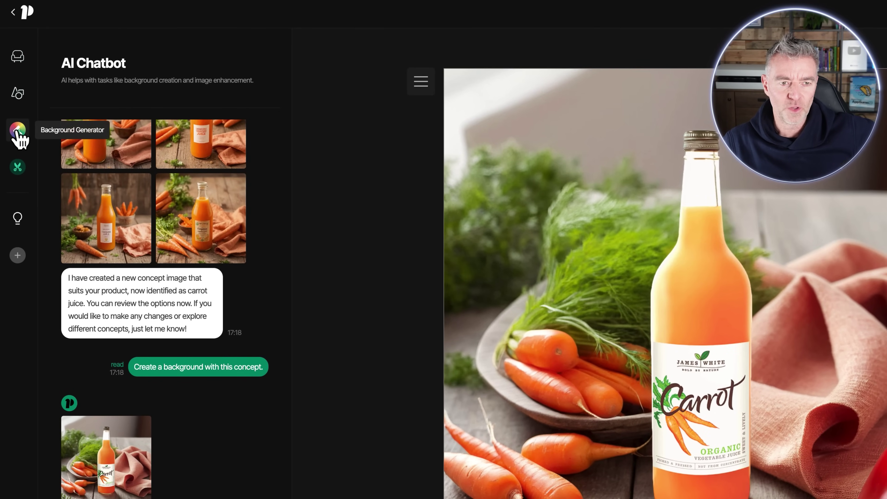
Erase the stray sprig at the bottom-left edge, keep the erased result, and add Point light 1.
{"action": "left_click", "coordinate": [18, 167]}
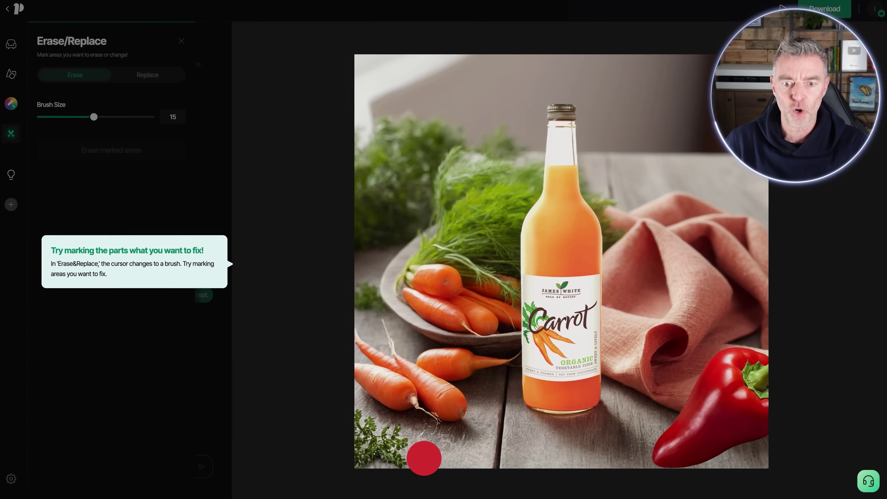
{"action": "mouse_move", "coordinate": [415, 458]}
{"action": "left_mouse_down"}
{"action": "mouse_move", "coordinate": [330, 456]}
{"action": "mouse_move", "coordinate": [325, 411]}
{"action": "mouse_move", "coordinate": [385, 444]}
{"action": "left_mouse_up"}
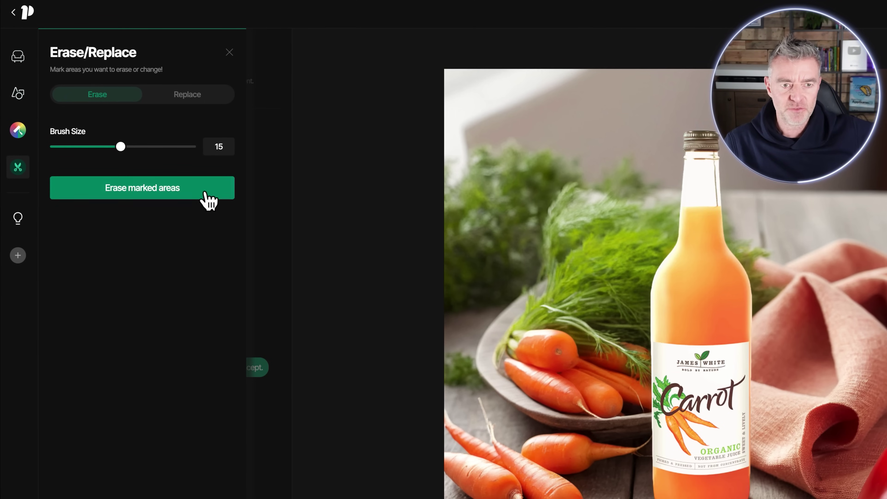
{"action": "left_click", "coordinate": [152, 196]}
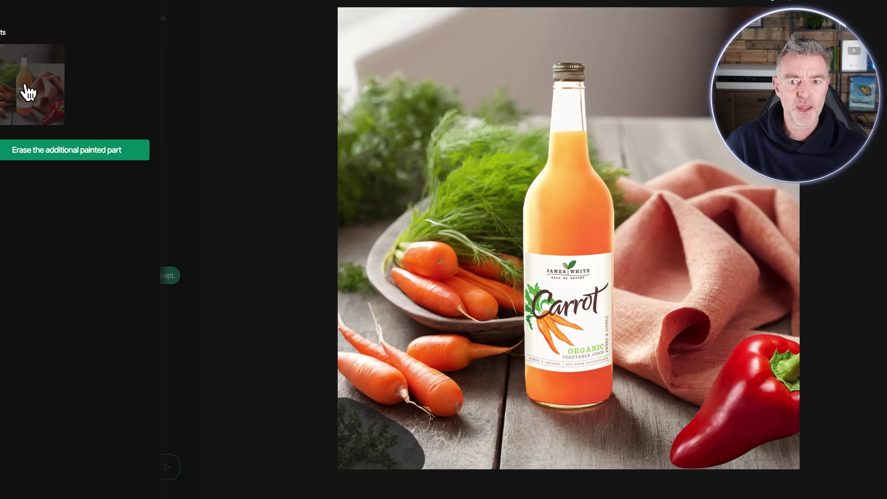
{"action": "left_click", "coordinate": [77, 130]}
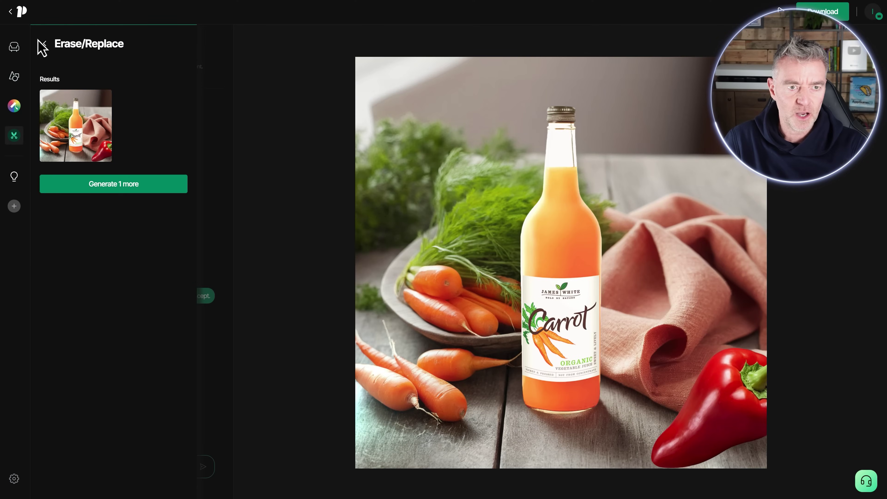
{"action": "left_click", "coordinate": [43, 43]}
{"action": "left_click", "coordinate": [14, 177]}
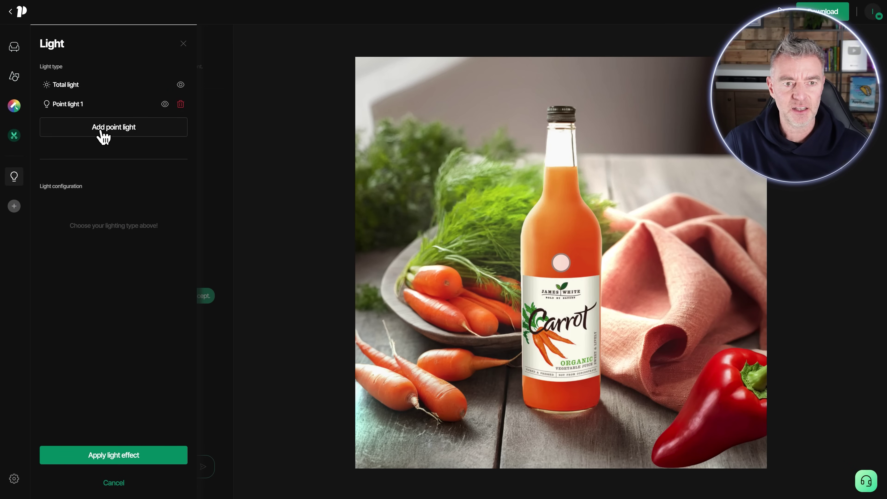
Place Point light 1 at the bottle's lower left with distance 11 and radius 29, then apply it.
{"action": "left_click", "coordinate": [81, 104]}
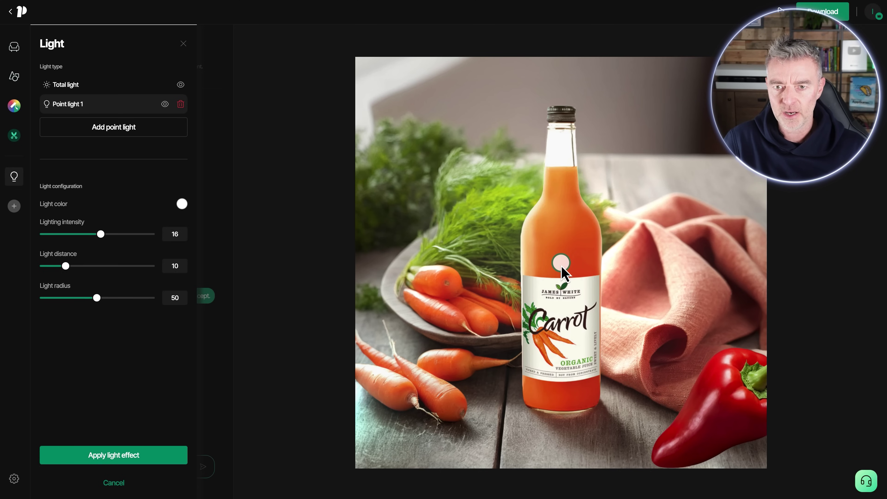
{"action": "left_click_drag", "start_coordinate": [561, 251], "coordinate": [423, 146]}
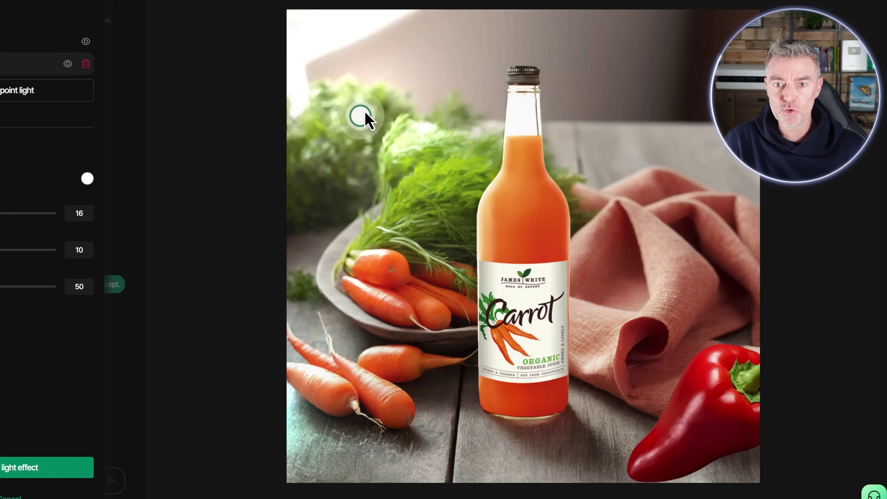
{"action": "left_click_drag", "start_coordinate": [365, 112], "coordinate": [377, 98]}
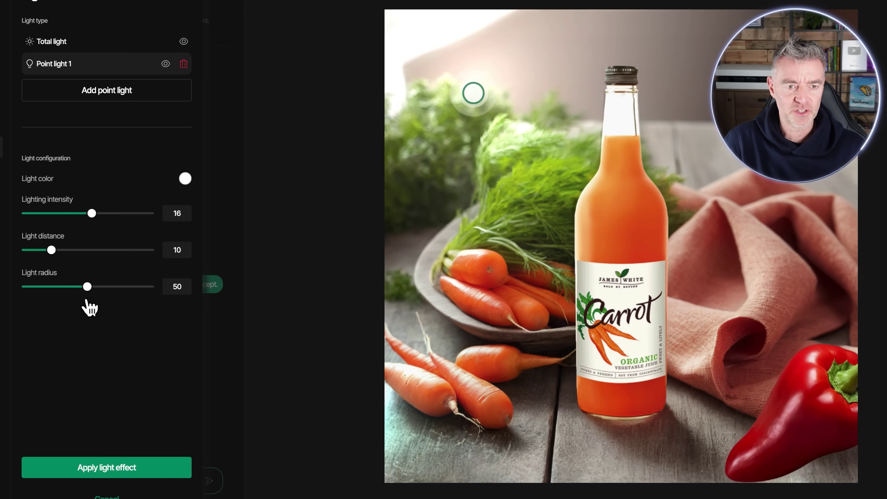
{"action": "mouse_move", "coordinate": [67, 249]}
{"action": "left_mouse_down"}
{"action": "mouse_move", "coordinate": [139, 249]}
{"action": "mouse_move", "coordinate": [31, 249]}
{"action": "mouse_move", "coordinate": [69, 250]}
{"action": "left_mouse_up"}
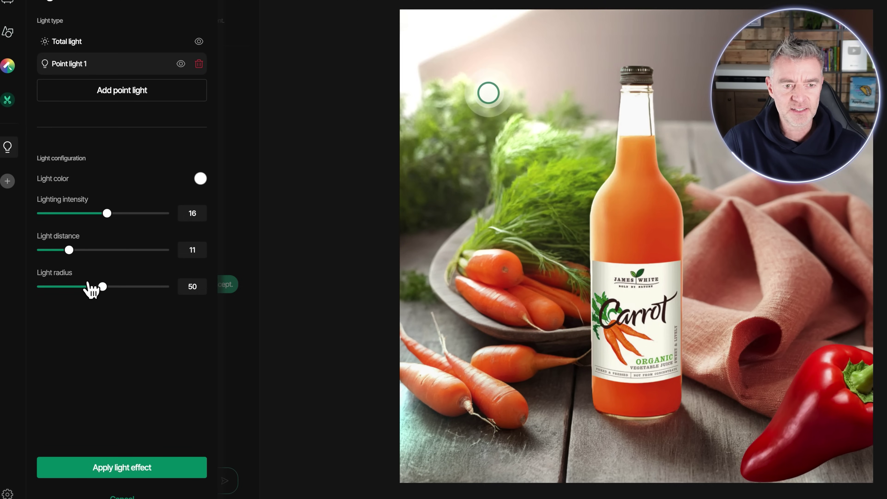
{"action": "left_click_drag", "start_coordinate": [102, 286], "coordinate": [76, 286]}
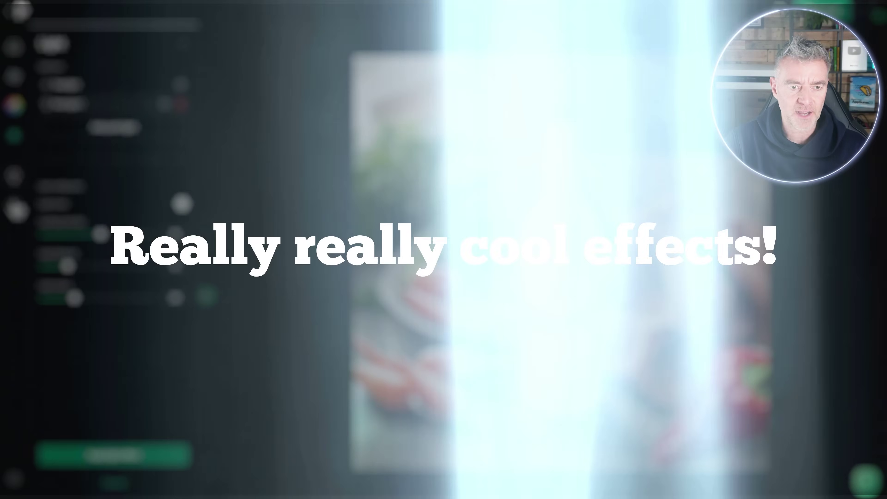
{"action": "mouse_move", "coordinate": [15, 211]}
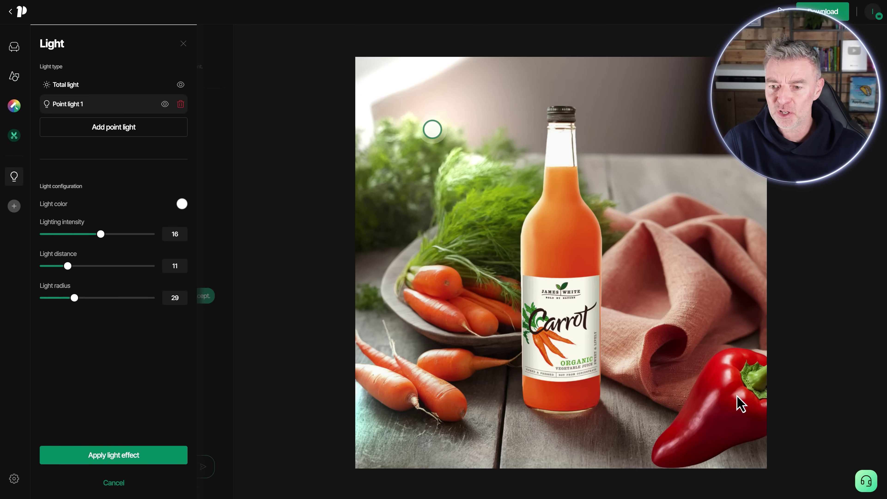
{"action": "left_click", "coordinate": [134, 456]}
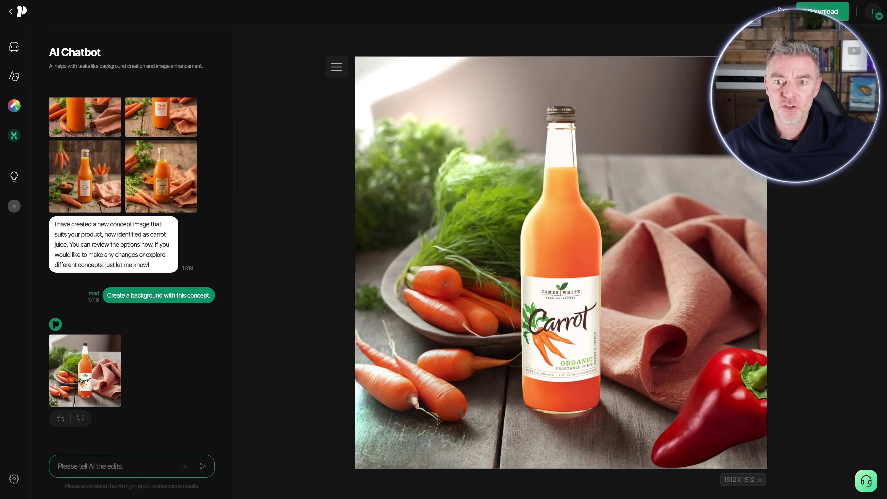
Download the lit carrot juice image with watermark X, close its preview, and start a new project.
{"action": "left_click", "coordinate": [822, 11]}
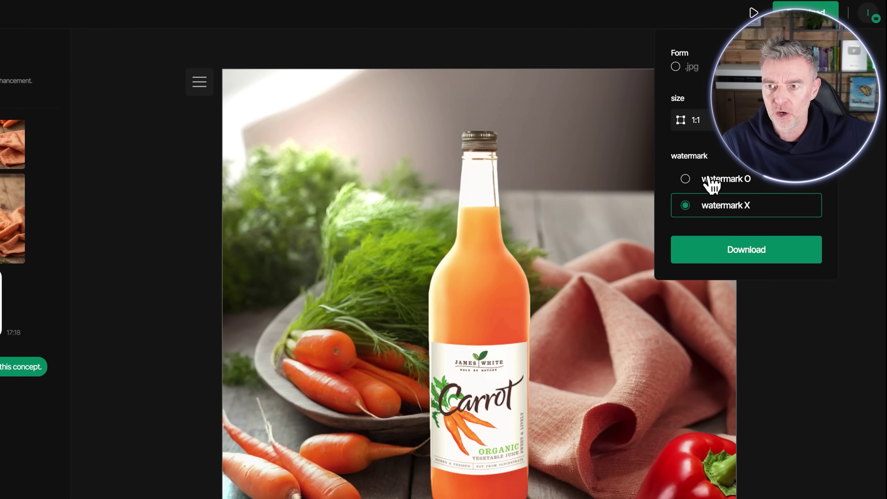
{"action": "left_click", "coordinate": [746, 258]}
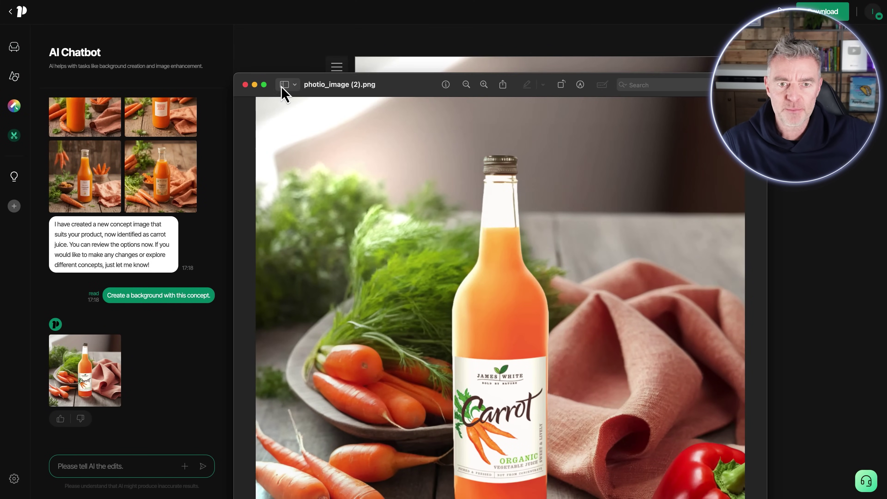
{"action": "left_click_drag", "start_coordinate": [276, 85], "coordinate": [277, 1]}
{"action": "key", "text": "super+w"}
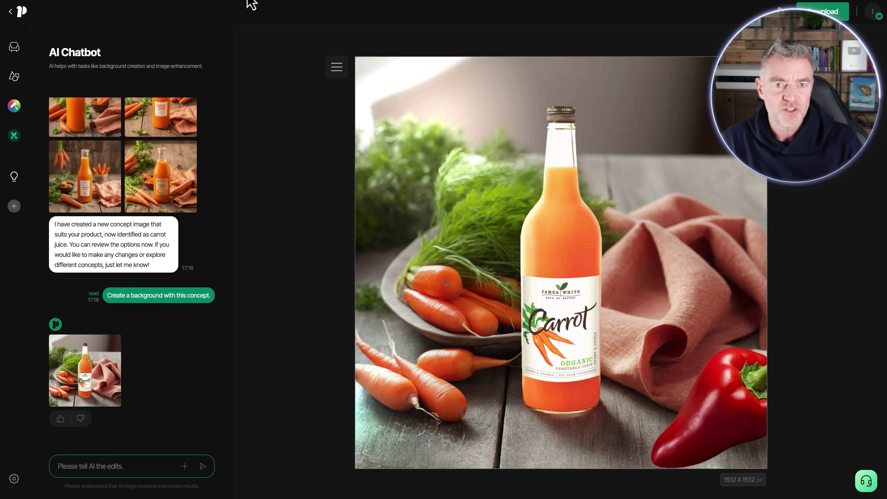
{"action": "mouse_move", "coordinate": [21, 15]}
{"action": "left_click", "coordinate": [48, 34]}
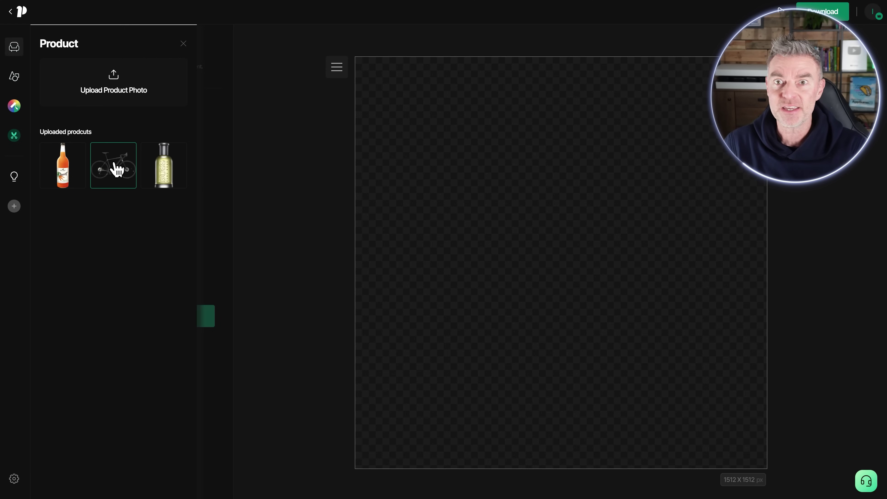
Place the bicycle on the blank canvas, enlarging it and nudging it slightly left and down.
{"action": "left_click", "coordinate": [117, 170]}
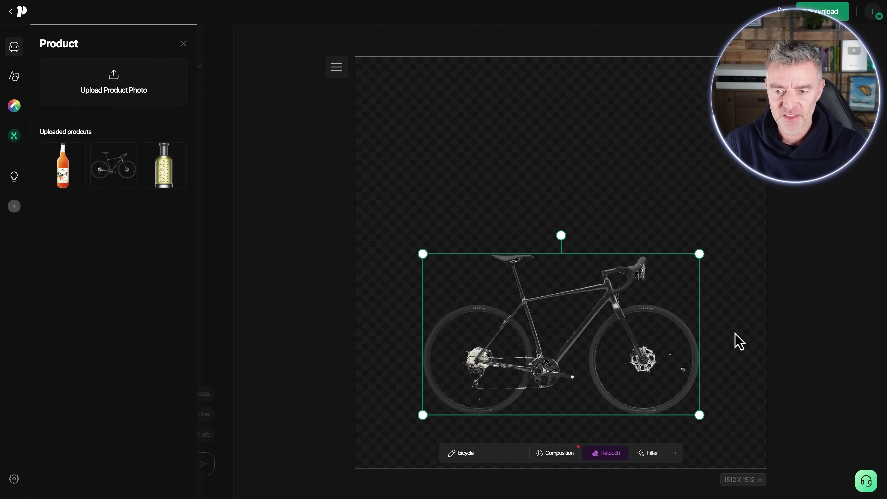
{"action": "left_click_drag", "start_coordinate": [698, 256], "coordinate": [711, 250]}
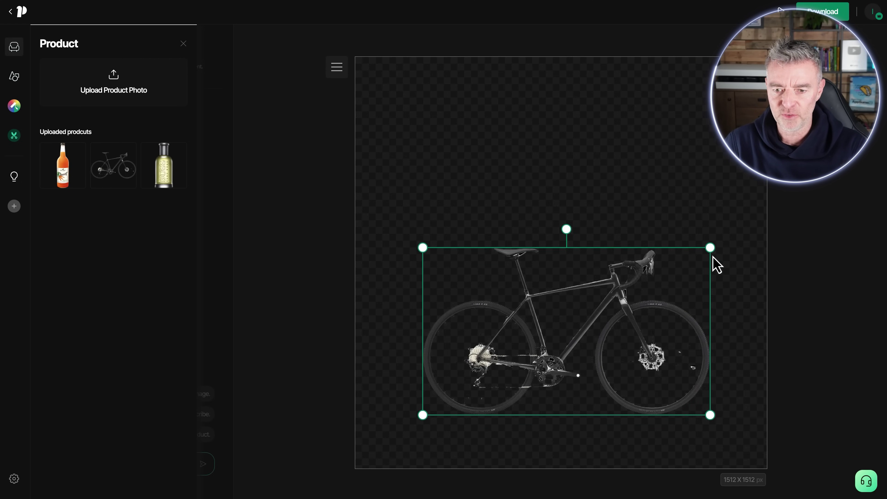
{"action": "left_click_drag", "start_coordinate": [614, 329], "coordinate": [599, 340]}
Ask the AI Chatbot for 'A background of woods on a sunny day'.
{"action": "left_click", "coordinate": [239, 293]}
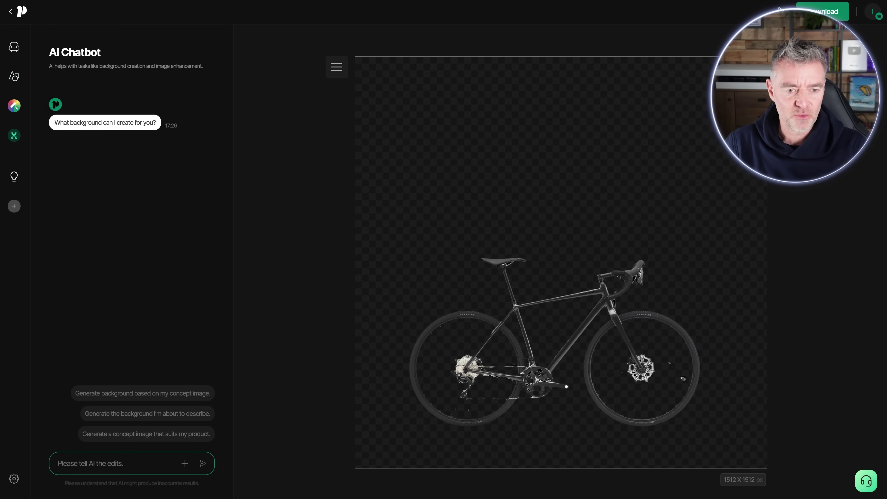
{"action": "type", "text": "A background of woods on"}
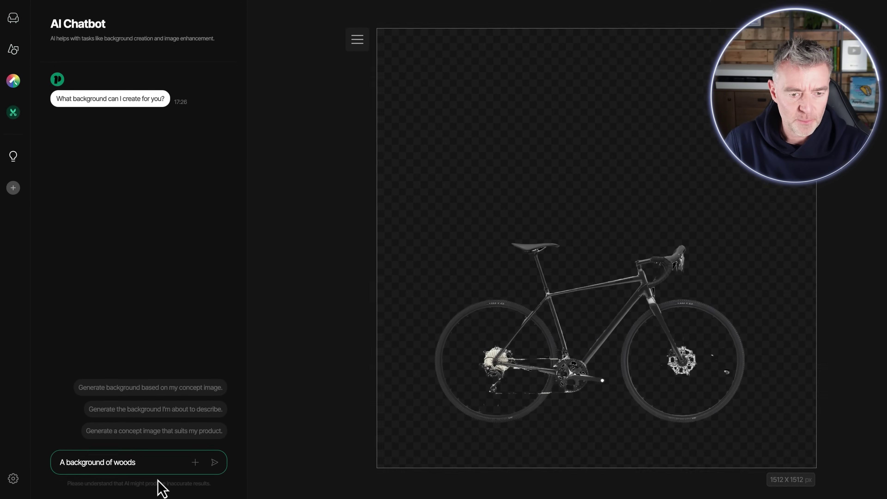
{"action": "type", "text": " a"}
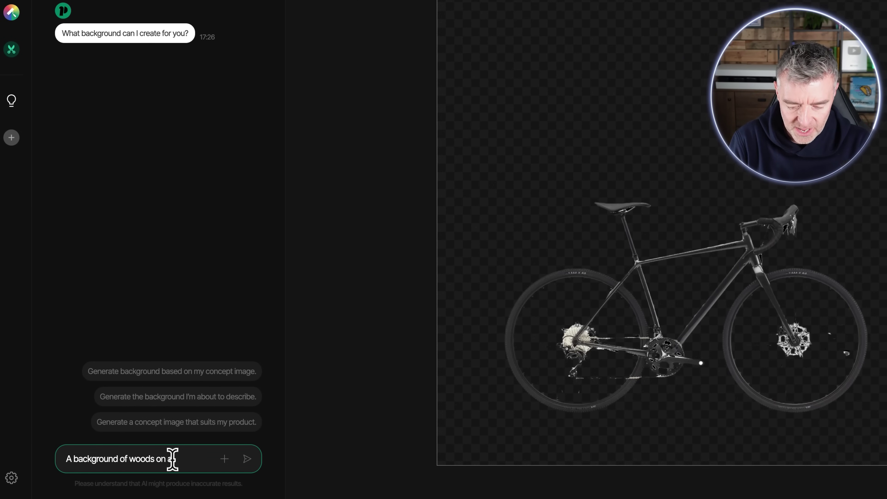
{"action": "type", "text": " sunny day"}
{"action": "key", "text": "Return"}
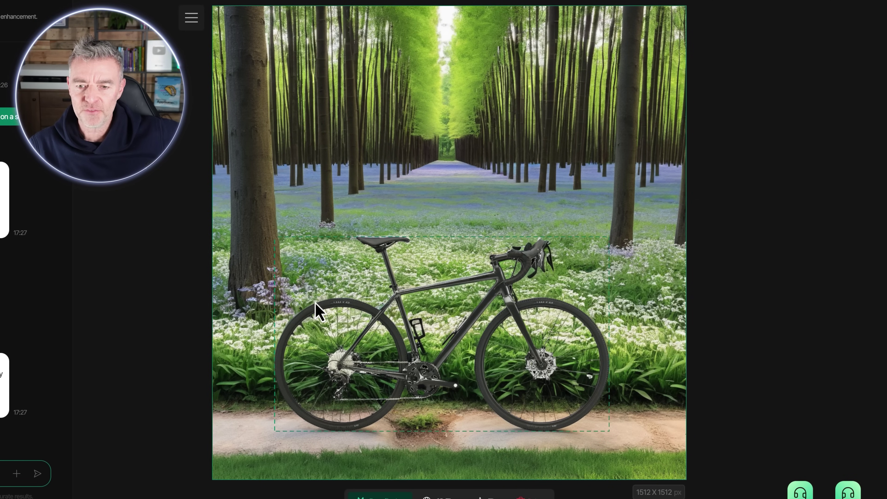
Switch the canvas aspect ratio to 16:9, giving 2688 x 1512.
{"action": "left_click", "coordinate": [497, 312]}
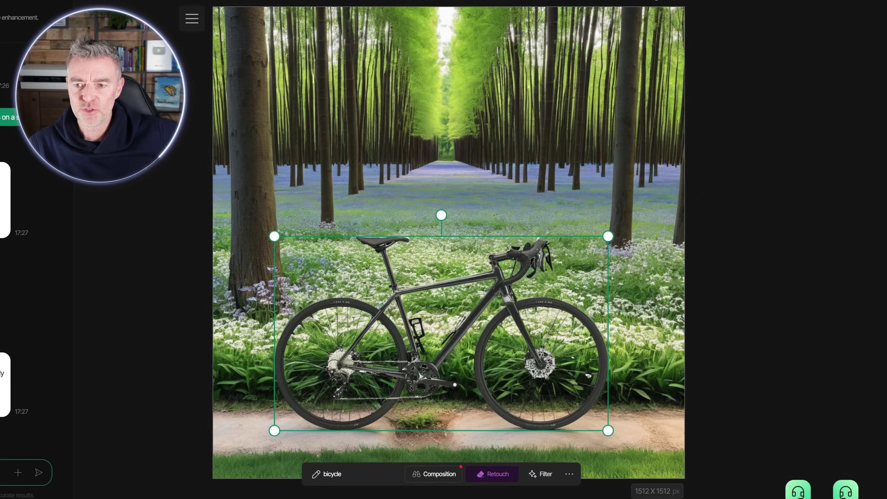
{"action": "left_click", "coordinate": [737, 342]}
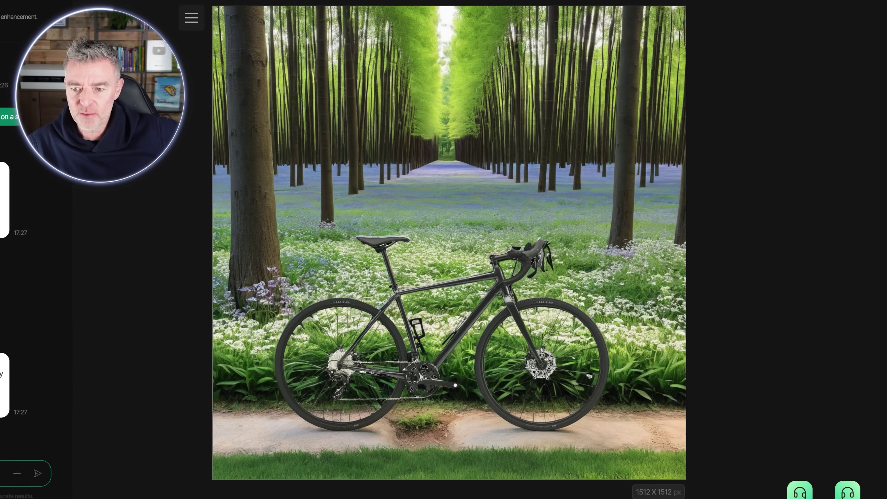
{"action": "left_click", "coordinate": [672, 492]}
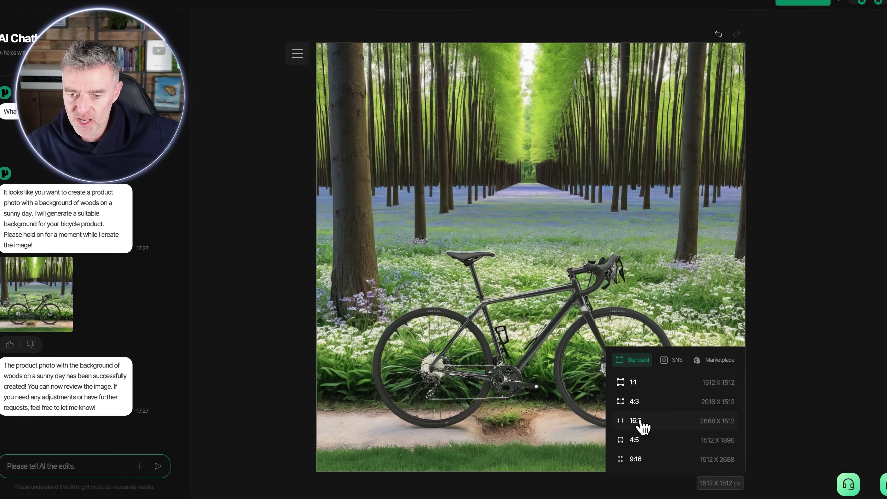
{"action": "left_click", "coordinate": [639, 425]}
Check the bicycle in the widened scene, deselect it, and bring up the Download options.
{"action": "left_click", "coordinate": [619, 323]}
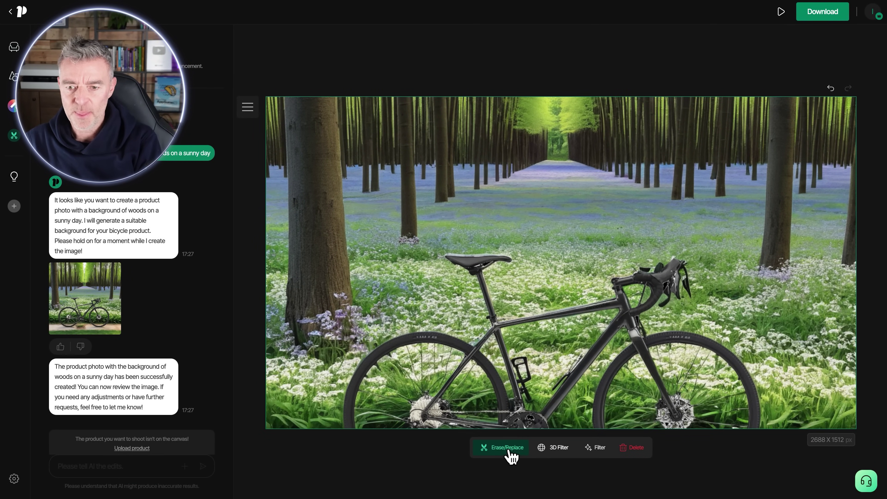
{"action": "key", "text": "Escape"}
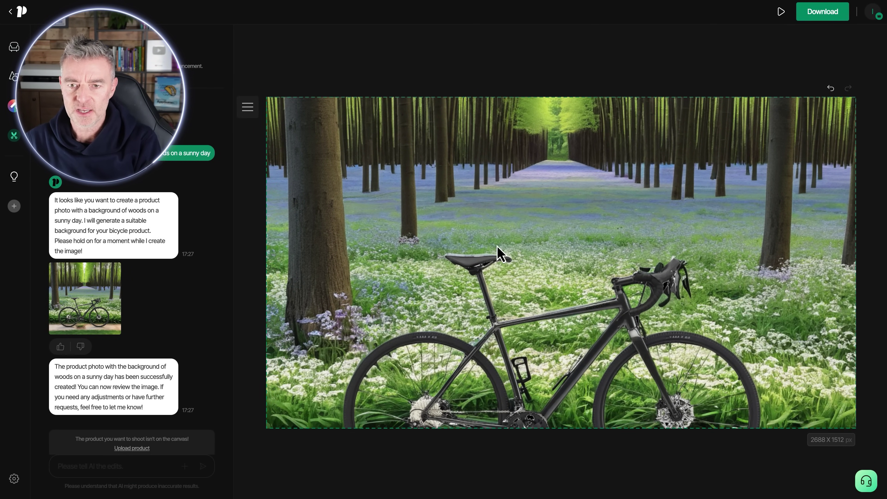
{"action": "left_click", "coordinate": [819, 13]}
On the Pricing page, expand the FAQ answers on free plan features and Pro Plan benefits.
{"action": "left_click", "coordinate": [647, 60]}
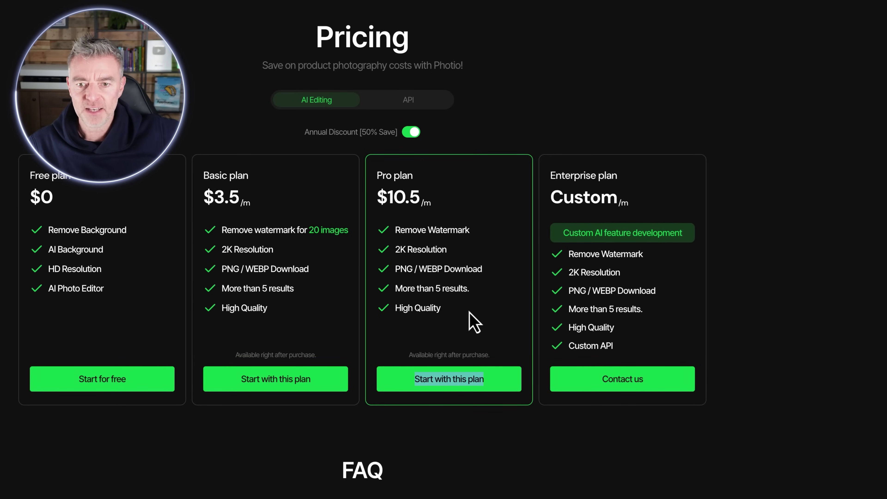
{"action": "scroll", "coordinate": [474, 325], "scroll_direction": "down", "scroll_amount": 1}
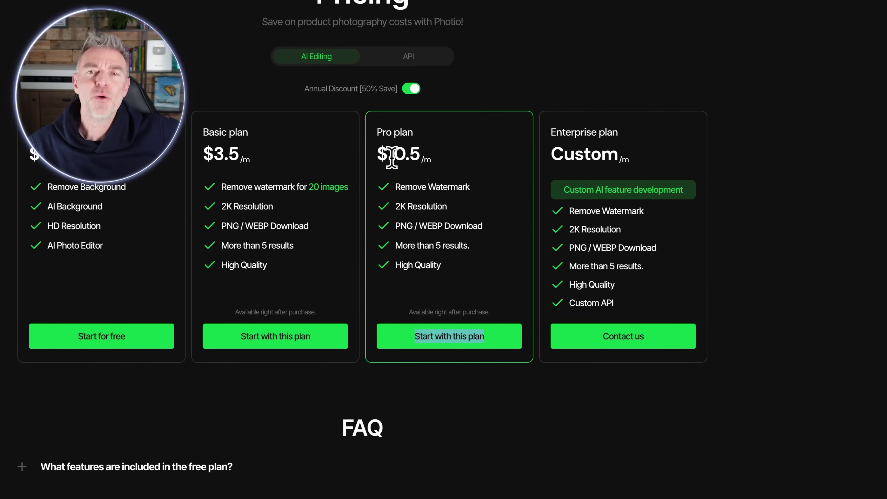
{"action": "scroll", "coordinate": [391, 158], "scroll_direction": "up", "scroll_amount": 1}
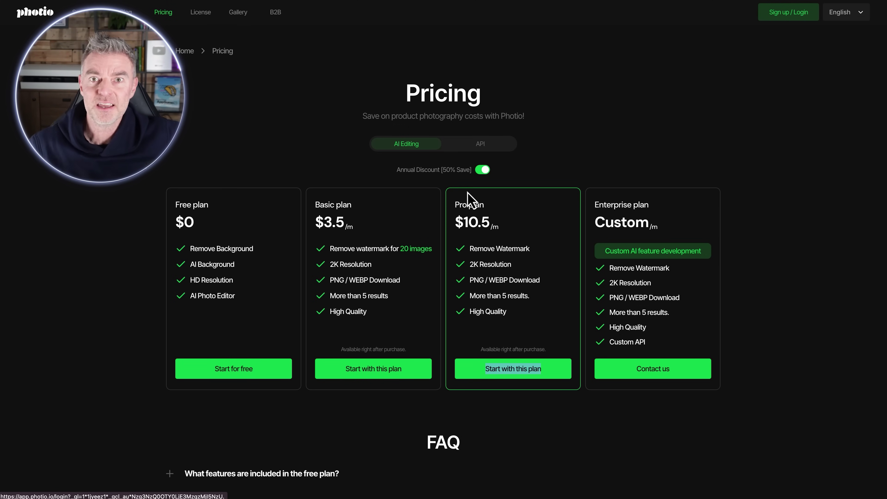
{"action": "scroll", "coordinate": [469, 198], "scroll_direction": "down", "scroll_amount": 8}
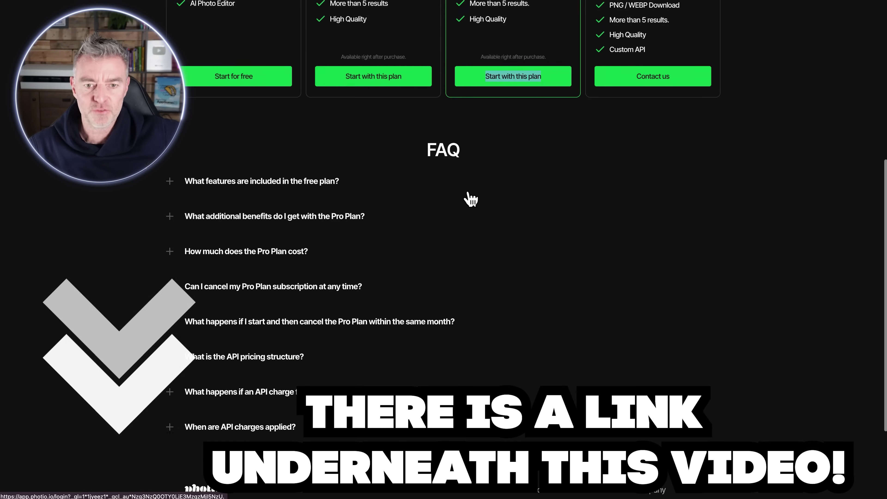
{"action": "left_click", "coordinate": [228, 182]}
{"action": "left_click", "coordinate": [231, 236]}
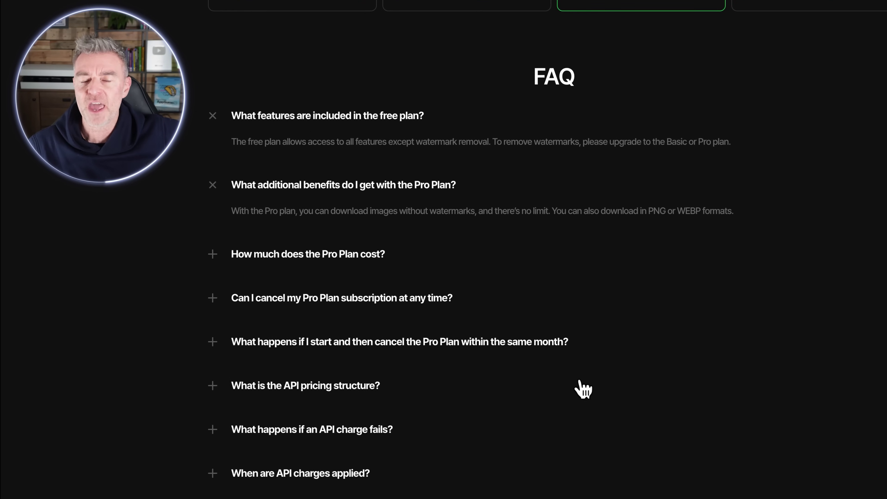
{"action": "scroll", "coordinate": [664, 376], "scroll_direction": "up", "scroll_amount": 8}
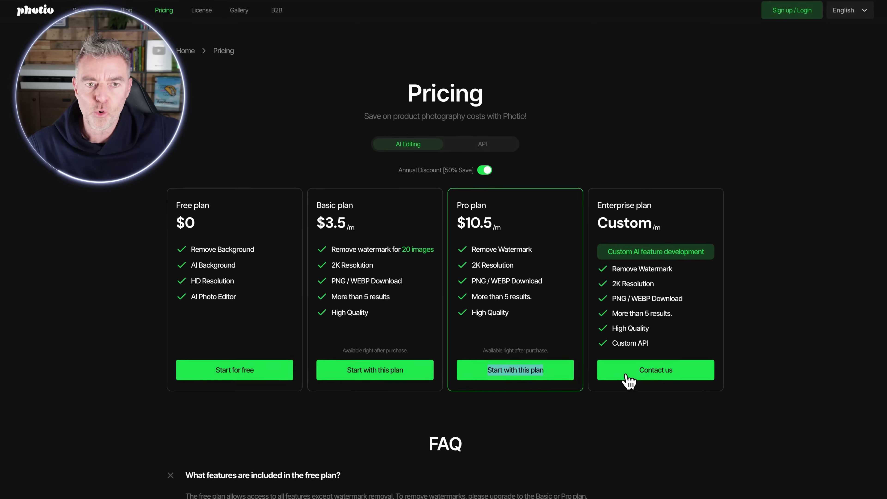